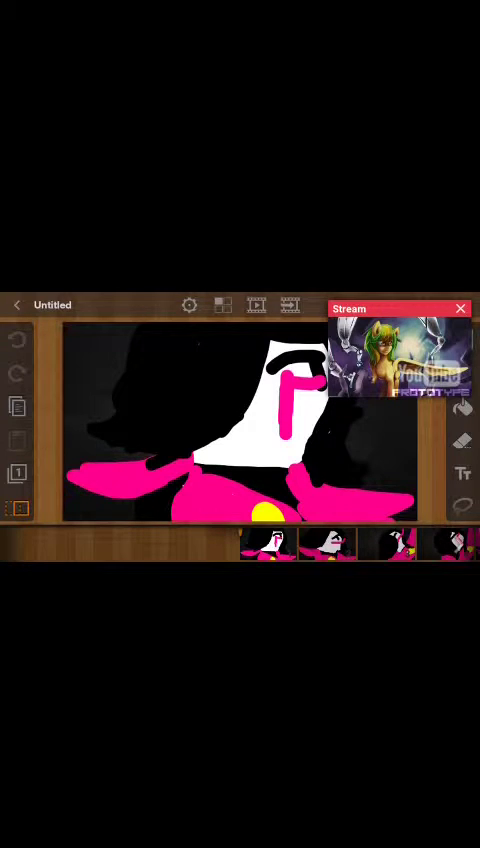
Step: Check the phone notifications, dismiss them, and raise the volume
{"action": "left_click_drag", "start_coordinate": [240, 305], "coordinate": [240, 480]}
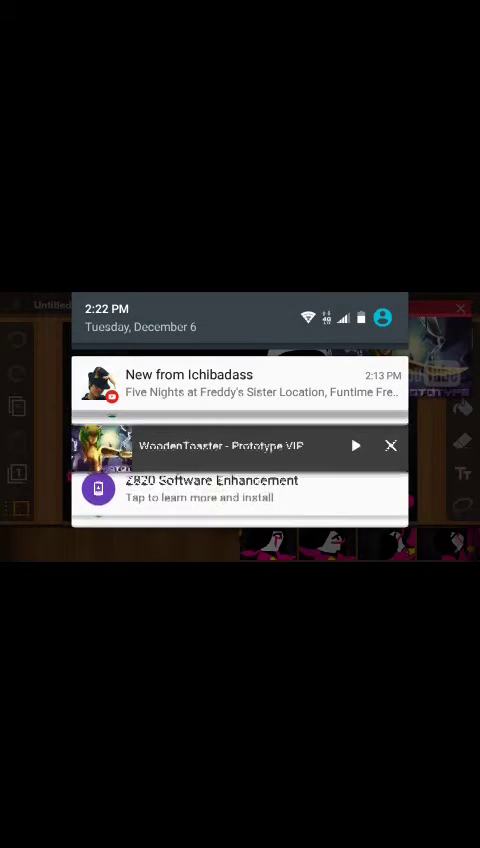
{"action": "scroll", "coordinate": [240, 460], "scroll_direction": "down", "scroll_amount": 3}
{"action": "left_click_drag", "start_coordinate": [240, 470], "coordinate": [240, 300]}
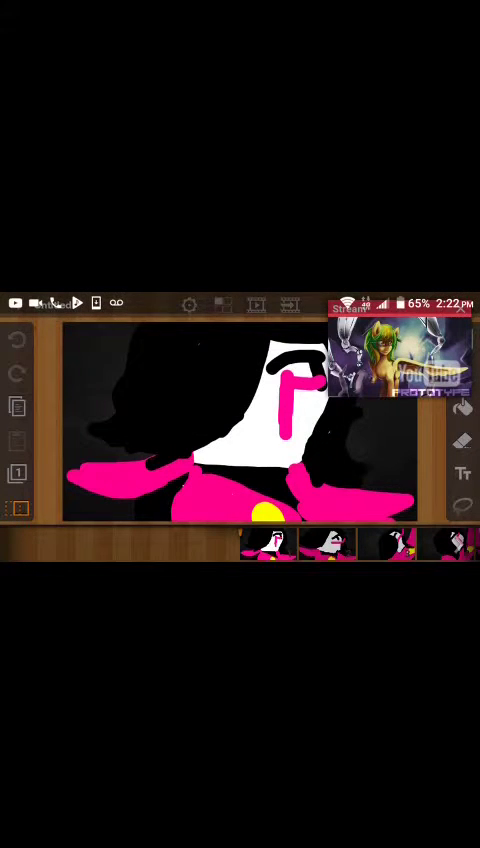
{"action": "key", "text": "XF86AudioRaiseVolume"}
Step: Play the music video full screen, shrink it to a floating window, and raise the volume
{"action": "left_click", "coordinate": [398, 360]}
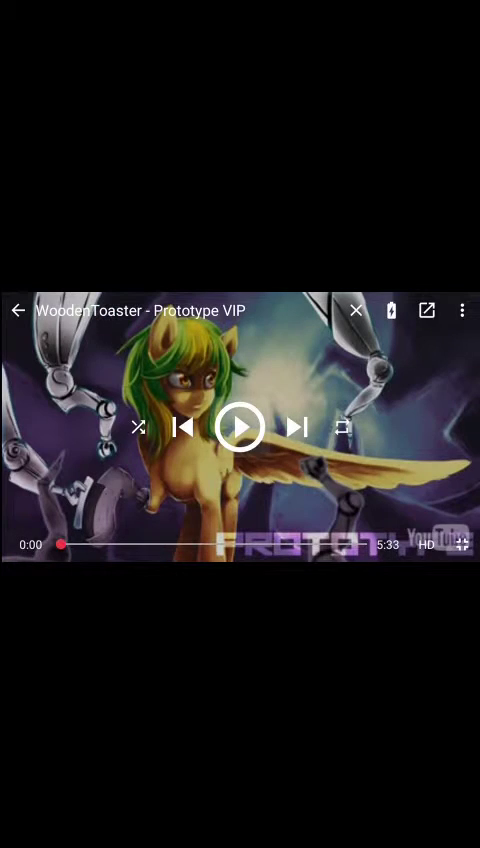
{"action": "left_click", "coordinate": [239, 427]}
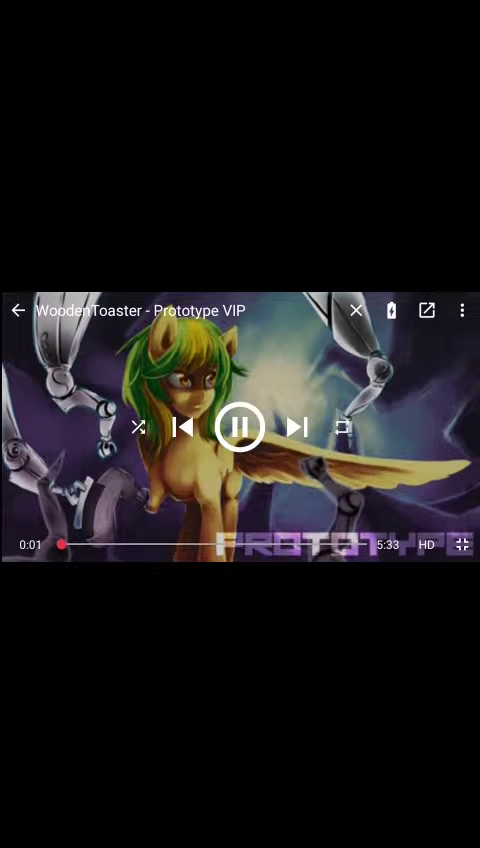
{"action": "left_click", "coordinate": [462, 544]}
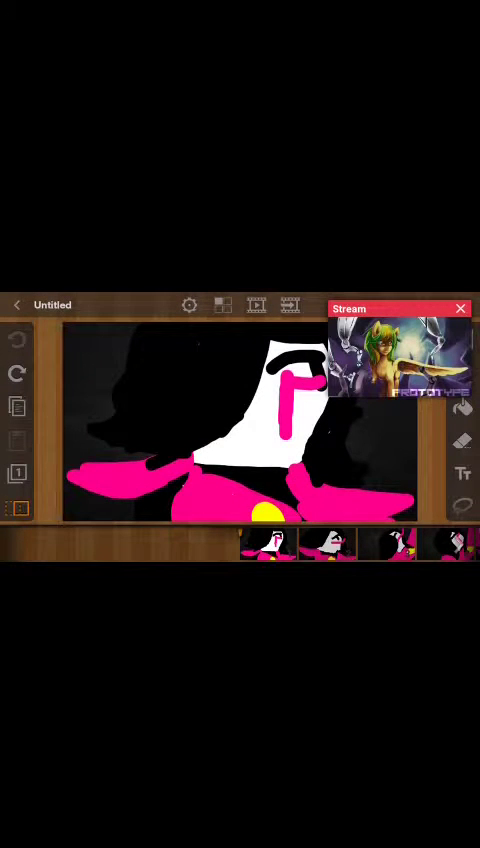
{"action": "key", "text": "XF86AudioRaiseVolume"}
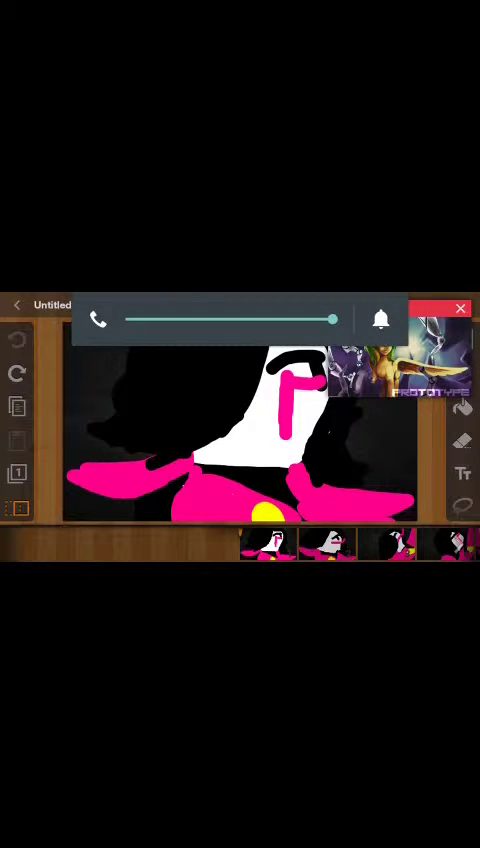
{"action": "key", "text": "XF86AudioRaiseVolume"}
{"action": "key", "text": "XF86AudioRaiseVolume"}
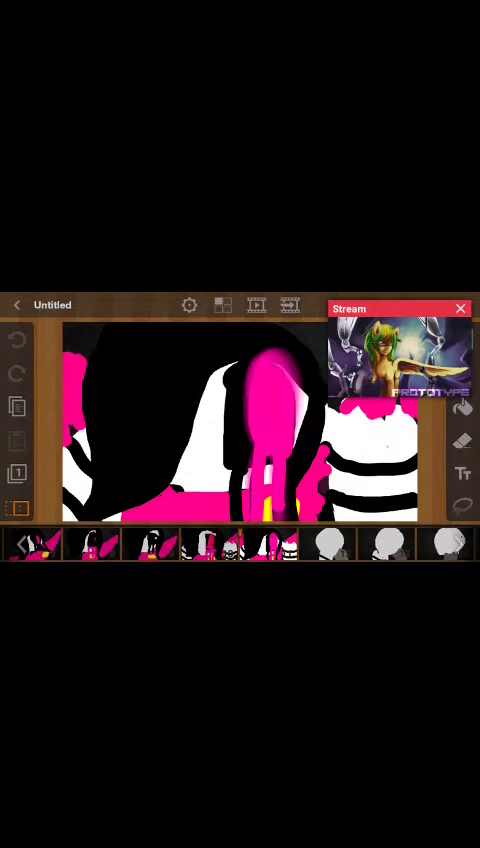
Step: Move the floating video aside and make black the drawing colour
{"action": "left_click_drag", "start_coordinate": [380, 308], "coordinate": [85, 308]}
{"action": "left_click", "coordinate": [462, 338]}
{"action": "left_click_drag", "start_coordinate": [389, 378], "coordinate": [392, 460]}
{"action": "left_click", "coordinate": [425, 309]}
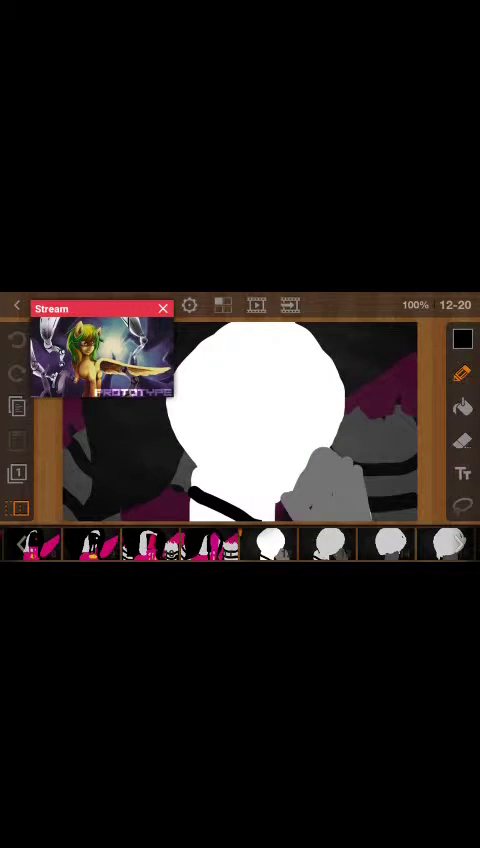
{"action": "left_click_drag", "start_coordinate": [95, 308], "coordinate": [73, 308]}
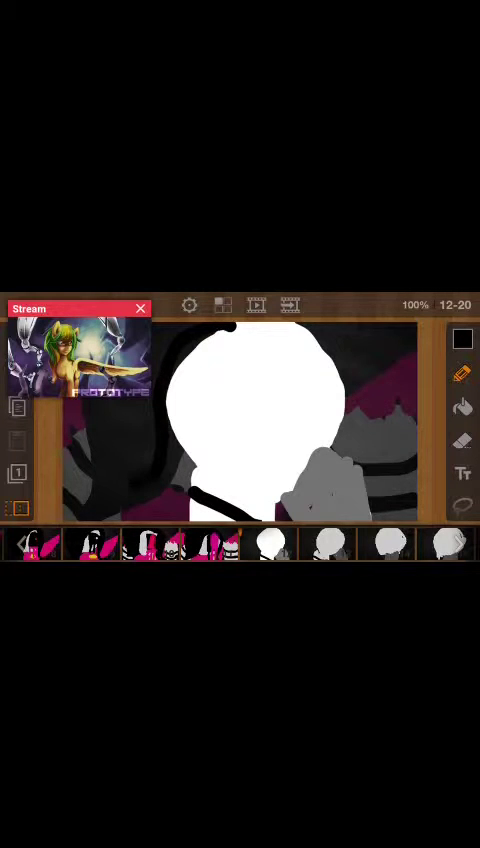
Step: Draw solid black hair over frame 12's white head
{"action": "left_click_drag", "start_coordinate": [232, 330], "coordinate": [140, 482]}
{"action": "mouse_move", "coordinate": [265, 365]}
{"action": "left_mouse_down"}
{"action": "mouse_move", "coordinate": [302, 330]}
{"action": "mouse_move", "coordinate": [230, 360]}
{"action": "left_mouse_up"}
{"action": "mouse_move", "coordinate": [280, 345]}
{"action": "left_mouse_down"}
{"action": "mouse_move", "coordinate": [205, 430]}
{"action": "mouse_move", "coordinate": [175, 450]}
{"action": "left_mouse_up"}
{"action": "left_click_drag", "start_coordinate": [210, 350], "coordinate": [185, 400]}
{"action": "left_click_drag", "start_coordinate": [200, 340], "coordinate": [175, 420]}
{"action": "left_click_drag", "start_coordinate": [280, 340], "coordinate": [230, 360]}
{"action": "mouse_move", "coordinate": [300, 345]}
{"action": "left_mouse_down"}
{"action": "mouse_move", "coordinate": [330, 380]}
{"action": "mouse_move", "coordinate": [340, 470]}
{"action": "mouse_move", "coordinate": [300, 510]}
{"action": "left_mouse_up"}
Step: Sketch the face on frame 12 and fill it solid black
{"action": "left_click_drag", "start_coordinate": [270, 380], "coordinate": [250, 450]}
{"action": "left_click_drag", "start_coordinate": [290, 370], "coordinate": [275, 455]}
{"action": "left_click_drag", "start_coordinate": [310, 375], "coordinate": [300, 450]}
{"action": "left_click_drag", "start_coordinate": [260, 455], "coordinate": [320, 455]}
{"action": "left_click_drag", "start_coordinate": [265, 390], "coordinate": [260, 450]}
{"action": "left_click_drag", "start_coordinate": [285, 390], "coordinate": [280, 455]}
{"action": "left_click_drag", "start_coordinate": [305, 395], "coordinate": [300, 455]}
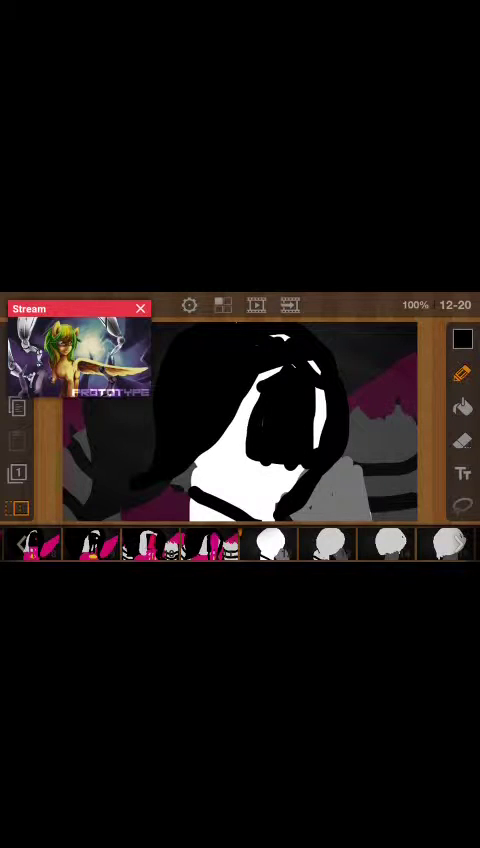
Step: Switch to a larger soft brush in pink
{"action": "left_click", "coordinate": [462, 373]}
{"action": "left_click", "coordinate": [323, 480]}
{"action": "mouse_move", "coordinate": [322, 524]}
{"action": "left_mouse_down"}
{"action": "mouse_move", "coordinate": [342, 522]}
{"action": "mouse_move", "coordinate": [334, 505]}
{"action": "left_mouse_up"}
{"action": "left_click", "coordinate": [373, 478]}
{"action": "left_click", "coordinate": [462, 339]}
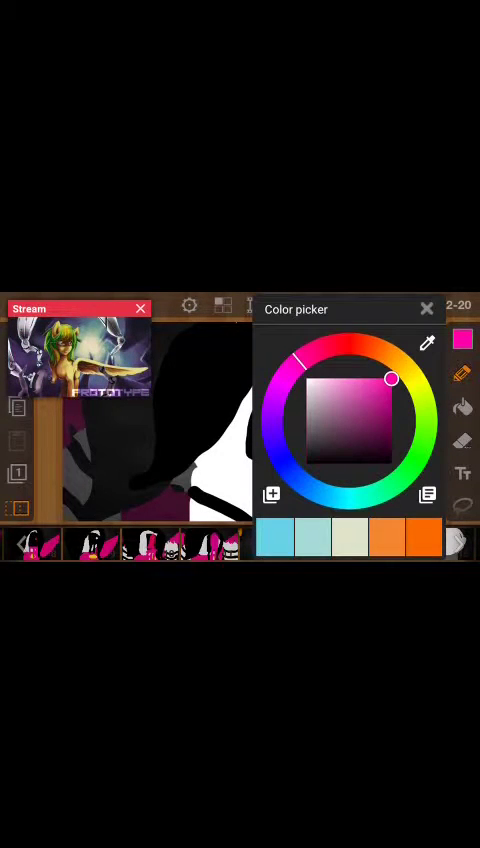
{"action": "left_click", "coordinate": [426, 309]}
Step: Paint a glowing pink eye on the dark face, then move to frame 13
{"action": "left_click_drag", "start_coordinate": [275, 410], "coordinate": [292, 435]}
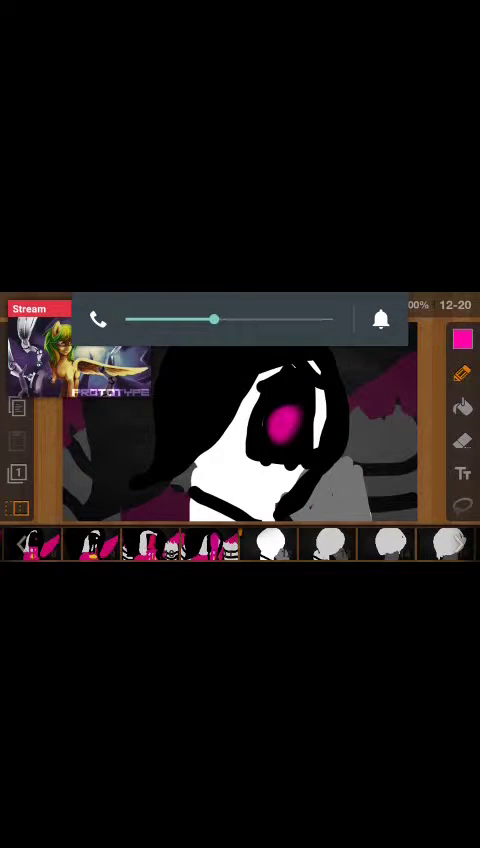
{"action": "key", "text": "XF86AudioRaiseVolume"}
{"action": "key", "text": "XF86AudioRaiseVolume"}
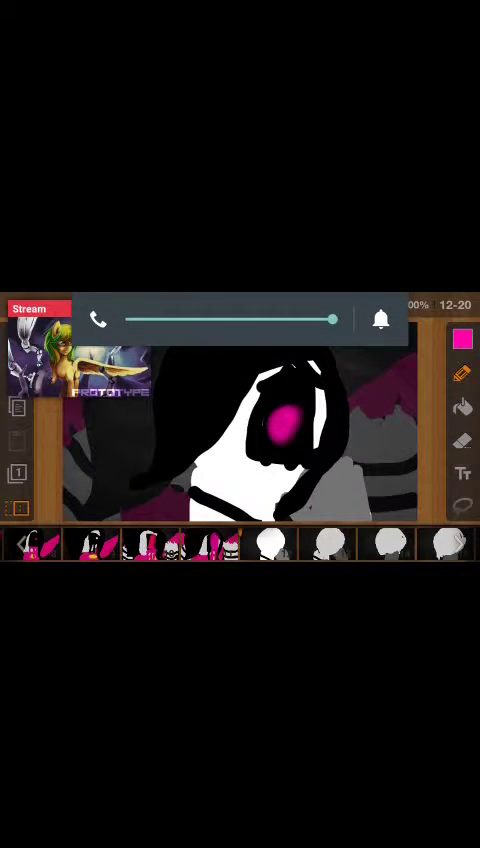
{"action": "left_click", "coordinate": [272, 546]}
{"action": "left_click", "coordinate": [462, 373]}
Step: Reselect the thin black brush and draw solid black hair over frame 13's head
{"action": "left_click", "coordinate": [462, 340]}
{"action": "left_click", "coordinate": [280, 452]}
{"action": "left_click", "coordinate": [427, 353]}
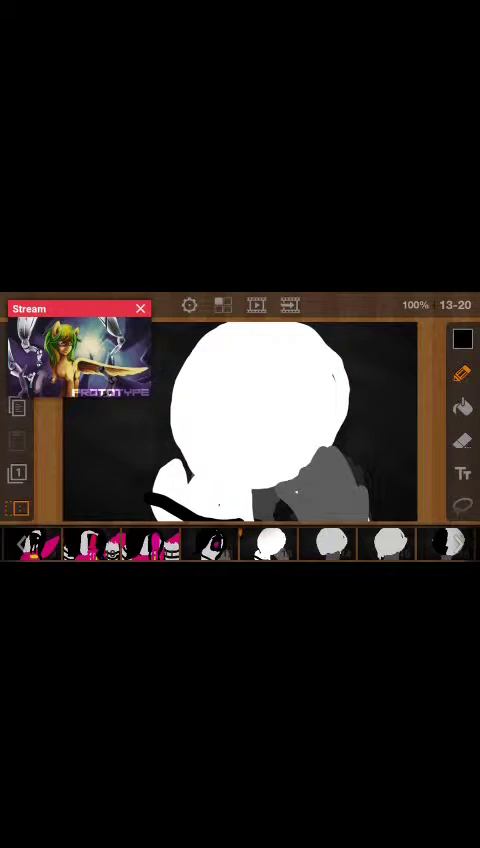
{"action": "left_click_drag", "start_coordinate": [240, 368], "coordinate": [120, 480]}
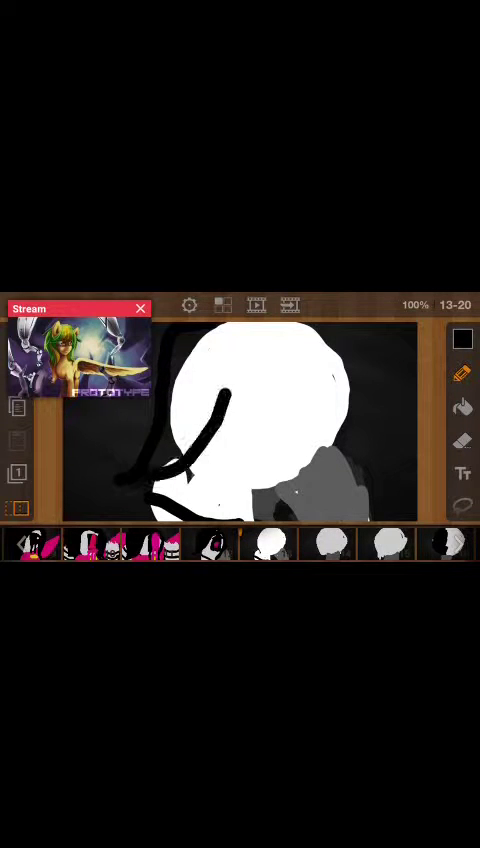
{"action": "mouse_move", "coordinate": [237, 368]}
{"action": "left_mouse_down"}
{"action": "mouse_move", "coordinate": [262, 330]}
{"action": "mouse_move", "coordinate": [200, 400]}
{"action": "mouse_move", "coordinate": [240, 350]}
{"action": "mouse_move", "coordinate": [210, 440]}
{"action": "mouse_move", "coordinate": [190, 460]}
{"action": "left_mouse_up"}
{"action": "mouse_move", "coordinate": [210, 340]}
{"action": "left_mouse_down"}
{"action": "mouse_move", "coordinate": [240, 330]}
{"action": "mouse_move", "coordinate": [200, 360]}
{"action": "mouse_move", "coordinate": [220, 340]}
{"action": "mouse_move", "coordinate": [190, 350]}
{"action": "left_mouse_up"}
{"action": "mouse_move", "coordinate": [270, 335]}
{"action": "left_mouse_down"}
{"action": "mouse_move", "coordinate": [320, 340]}
{"action": "mouse_move", "coordinate": [335, 400]}
{"action": "mouse_move", "coordinate": [300, 480]}
{"action": "left_mouse_up"}
{"action": "mouse_move", "coordinate": [340, 340]}
{"action": "left_mouse_down"}
{"action": "mouse_move", "coordinate": [335, 420]}
{"action": "mouse_move", "coordinate": [330, 360]}
{"action": "mouse_move", "coordinate": [310, 480]}
{"action": "left_mouse_up"}
{"action": "left_click_drag", "start_coordinate": [295, 332], "coordinate": [318, 345]}
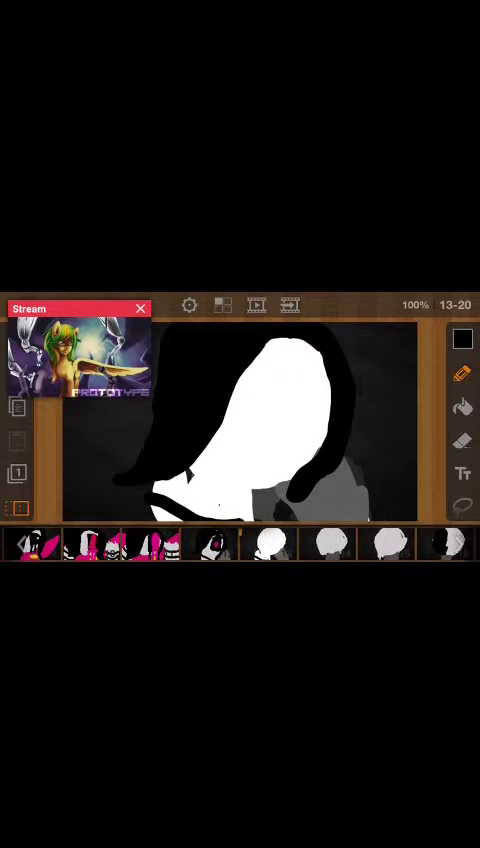
Step: Outline and fill the black face panel, then dismiss the floating video player
{"action": "mouse_move", "coordinate": [262, 365]}
{"action": "left_mouse_down"}
{"action": "mouse_move", "coordinate": [252, 435]}
{"action": "mouse_move", "coordinate": [320, 430]}
{"action": "left_mouse_up"}
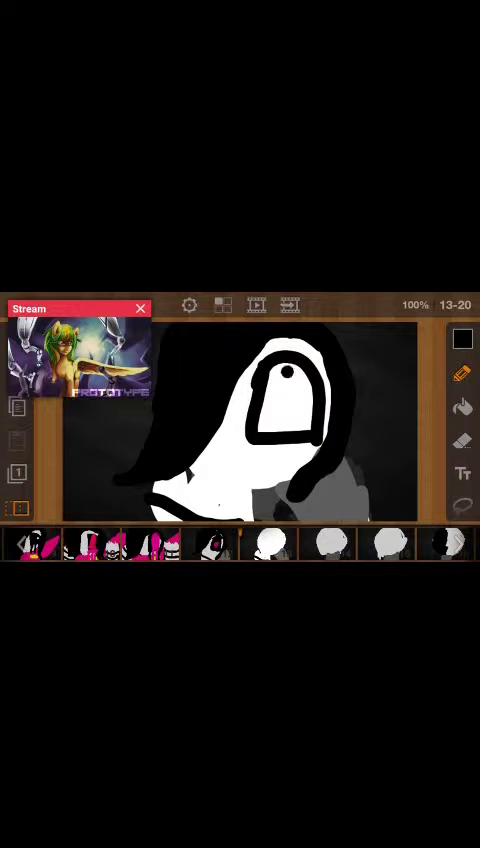
{"action": "left_click_drag", "start_coordinate": [280, 370], "coordinate": [275, 440]}
{"action": "mouse_move", "coordinate": [290, 365]}
{"action": "left_mouse_down"}
{"action": "mouse_move", "coordinate": [292, 430]}
{"action": "mouse_move", "coordinate": [304, 430]}
{"action": "left_mouse_up"}
{"action": "left_click_drag", "start_coordinate": [75, 350], "coordinate": [240, 545]}
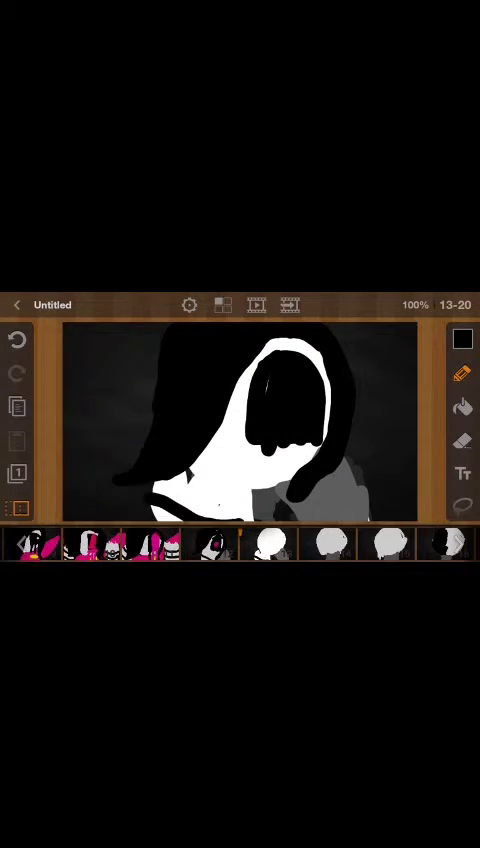
Step: Choose red and try a red eye stroke, undoing it
{"action": "left_click", "coordinate": [462, 339]}
{"action": "left_click", "coordinate": [390, 385]}
{"action": "left_click", "coordinate": [427, 308]}
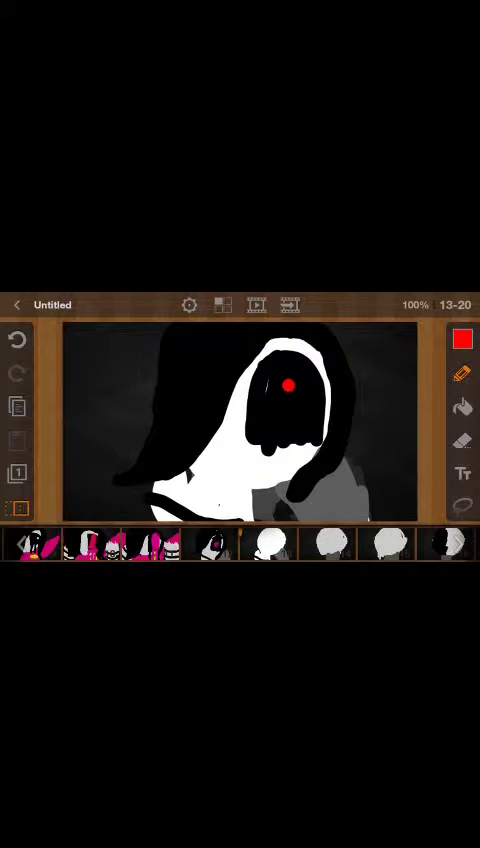
{"action": "mouse_move", "coordinate": [288, 386]}
{"action": "left_mouse_down"}
{"action": "mouse_move", "coordinate": [308, 405]}
{"action": "mouse_move", "coordinate": [291, 422]}
{"action": "mouse_move", "coordinate": [310, 420]}
{"action": "mouse_move", "coordinate": [292, 460]}
{"action": "mouse_move", "coordinate": [312, 415]}
{"action": "left_mouse_up"}
{"action": "left_click", "coordinate": [16, 339]}
Step: Draw a red cross with a drip on the face, undoing the misplaced strokes
{"action": "left_click_drag", "start_coordinate": [300, 545], "coordinate": [240, 545]}
{"action": "left_click", "coordinate": [16, 339]}
{"action": "left_click", "coordinate": [16, 339]}
{"action": "left_click_drag", "start_coordinate": [290, 420], "coordinate": [290, 445]}
{"action": "mouse_move", "coordinate": [248, 440]}
{"action": "left_mouse_down"}
{"action": "mouse_move", "coordinate": [320, 440]}
{"action": "mouse_move", "coordinate": [318, 475]}
{"action": "left_mouse_up"}
{"action": "left_click_drag", "start_coordinate": [290, 445], "coordinate": [290, 488]}
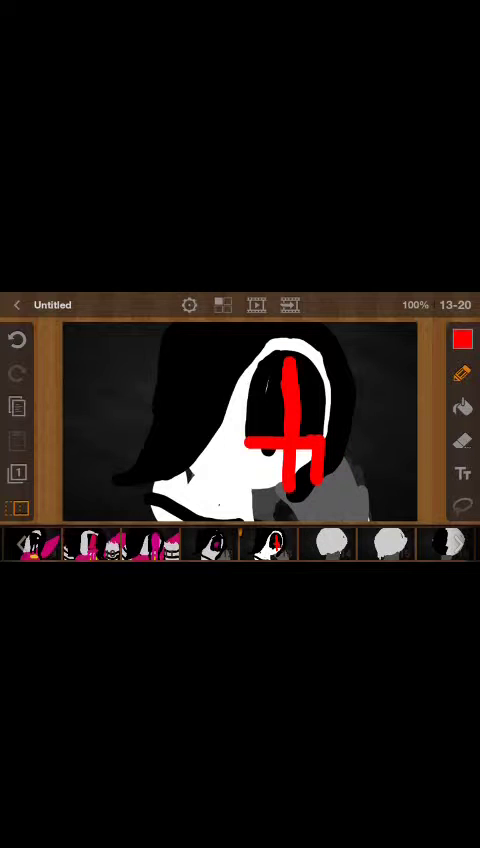
{"action": "left_click_drag", "start_coordinate": [250, 440], "coordinate": [250, 470]}
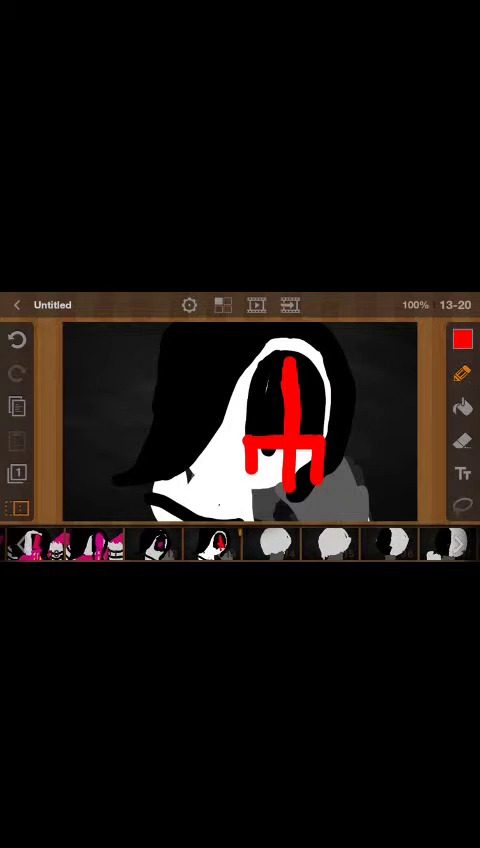
Step: Move to frame 14 and make black the drawing colour
{"action": "left_click", "coordinate": [330, 544]}
{"action": "left_click", "coordinate": [462, 339]}
{"action": "left_click", "coordinate": [388, 460]}
{"action": "left_click", "coordinate": [425, 304]}
Step: Draw black hair strands on both sides of frame 14's head and fill the gaps
{"action": "mouse_move", "coordinate": [155, 340]}
{"action": "left_mouse_down"}
{"action": "mouse_move", "coordinate": [275, 335]}
{"action": "mouse_move", "coordinate": [200, 360]}
{"action": "mouse_move", "coordinate": [230, 370]}
{"action": "mouse_move", "coordinate": [210, 345]}
{"action": "mouse_move", "coordinate": [160, 380]}
{"action": "mouse_move", "coordinate": [150, 440]}
{"action": "mouse_move", "coordinate": [155, 470]}
{"action": "mouse_move", "coordinate": [170, 420]}
{"action": "left_mouse_up"}
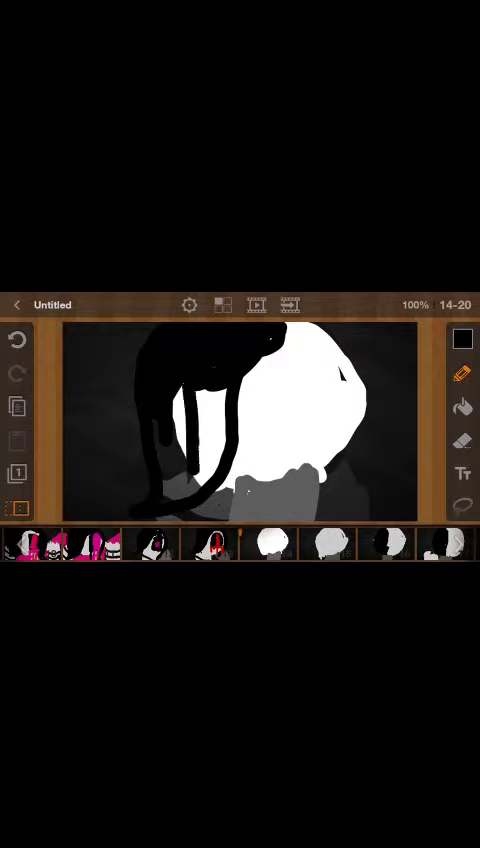
{"action": "left_click_drag", "start_coordinate": [210, 400], "coordinate": [180, 500]}
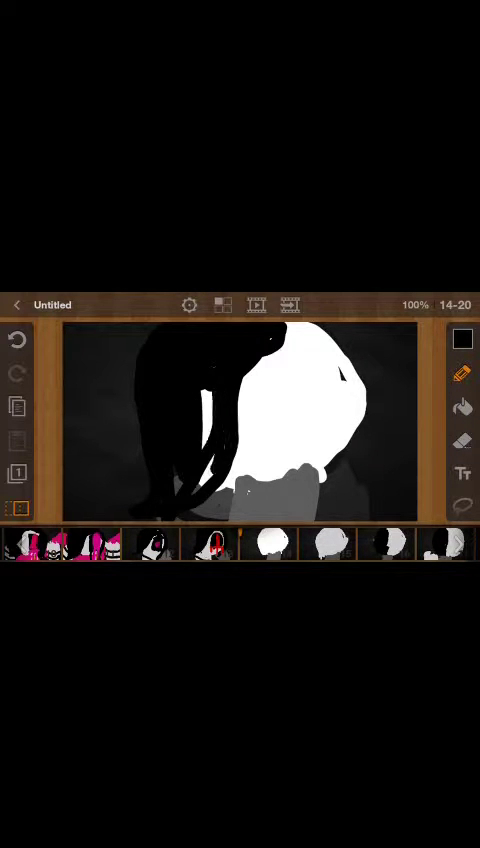
{"action": "left_click_drag", "start_coordinate": [207, 395], "coordinate": [205, 445]}
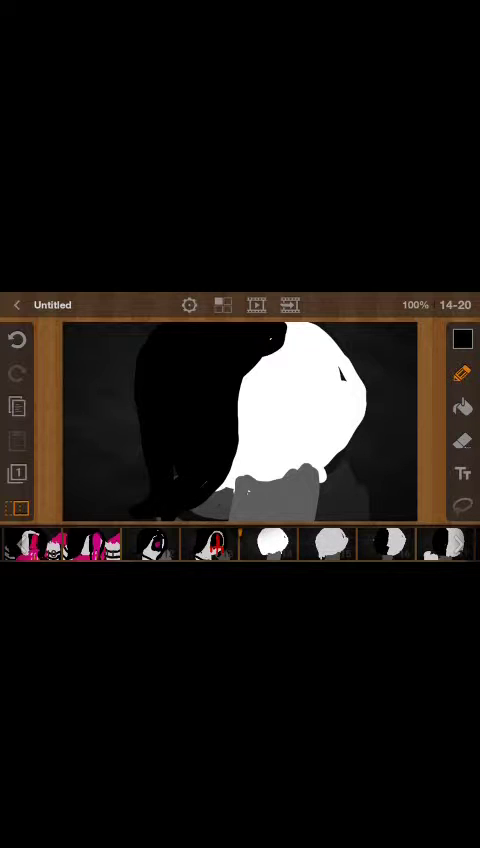
{"action": "left_click_drag", "start_coordinate": [290, 332], "coordinate": [385, 478]}
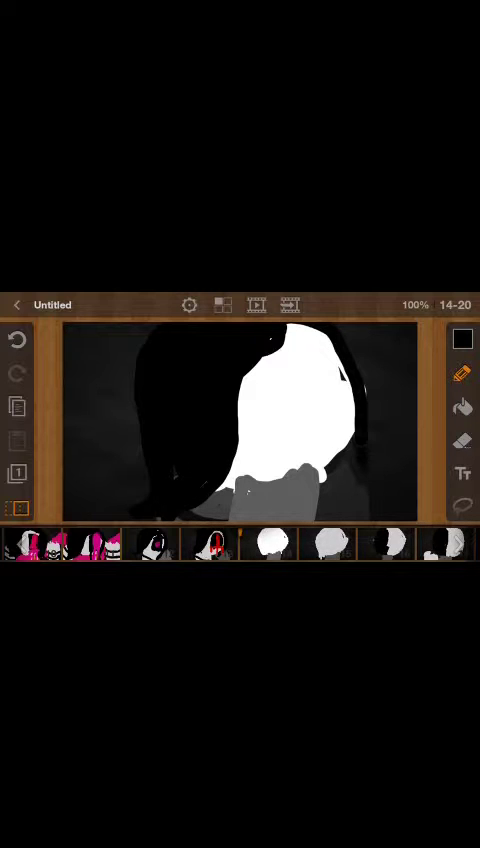
{"action": "left_click_drag", "start_coordinate": [300, 335], "coordinate": [340, 440]}
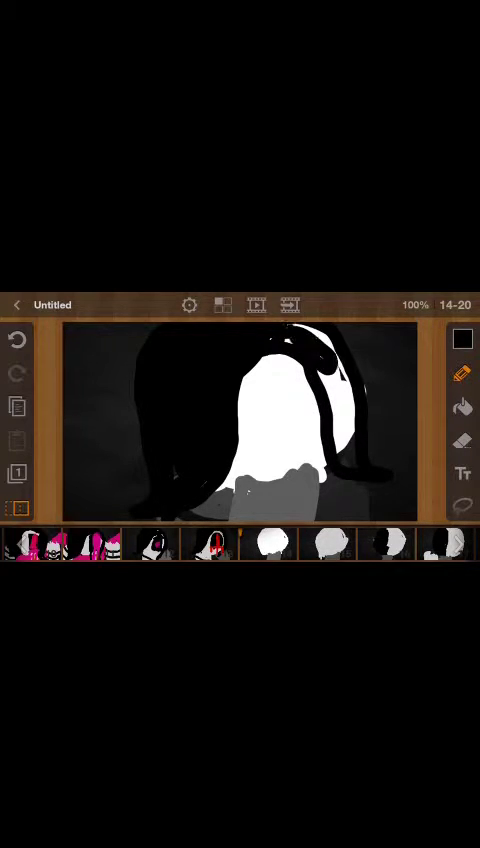
{"action": "left_click_drag", "start_coordinate": [320, 340], "coordinate": [350, 450]}
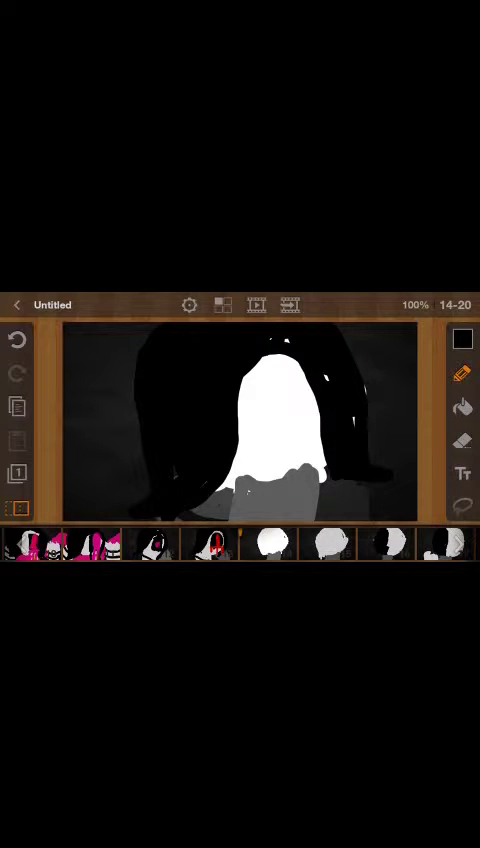
Step: Draw an L-shaped stroke on the face and undo it
{"action": "mouse_move", "coordinate": [258, 385]}
{"action": "left_mouse_down"}
{"action": "mouse_move", "coordinate": [260, 442]}
{"action": "mouse_move", "coordinate": [306, 440]}
{"action": "left_mouse_up"}
{"action": "mouse_move", "coordinate": [230, 390]}
{"action": "left_mouse_down"}
{"action": "mouse_move", "coordinate": [235, 440]}
{"action": "mouse_move", "coordinate": [260, 412]}
{"action": "mouse_move", "coordinate": [310, 410]}
{"action": "left_mouse_up"}
{"action": "left_click", "coordinate": [16, 340]}
Step: Draw the black horizontal bar on frame 14's face and open frame 15
{"action": "left_click_drag", "start_coordinate": [200, 545], "coordinate": [160, 545]}
{"action": "left_click", "coordinate": [260, 545]}
{"action": "left_click", "coordinate": [315, 545]}
Step: Paint the left half of frame 15's head solid black
{"action": "left_click_drag", "start_coordinate": [278, 358], "coordinate": [290, 440]}
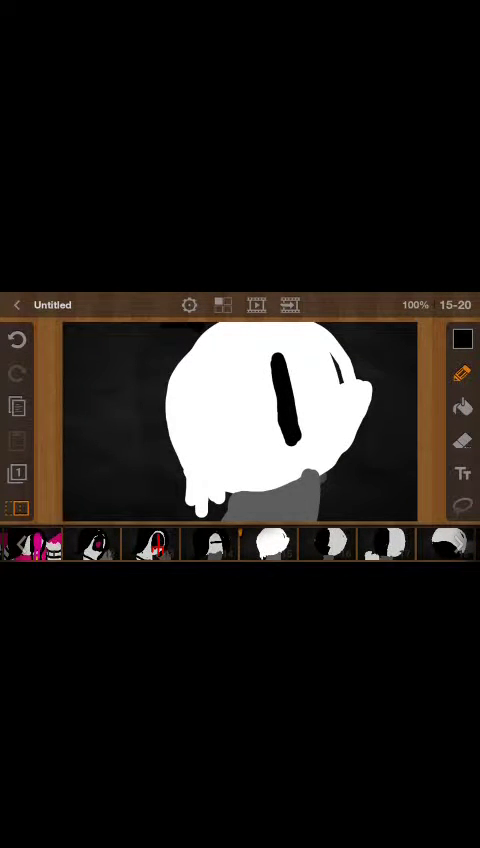
{"action": "left_click_drag", "start_coordinate": [150, 335], "coordinate": [160, 495]}
{"action": "mouse_move", "coordinate": [205, 500]}
{"action": "left_mouse_down"}
{"action": "mouse_move", "coordinate": [245, 335]}
{"action": "mouse_move", "coordinate": [200, 505]}
{"action": "left_mouse_up"}
{"action": "left_click_drag", "start_coordinate": [225, 335], "coordinate": [190, 500]}
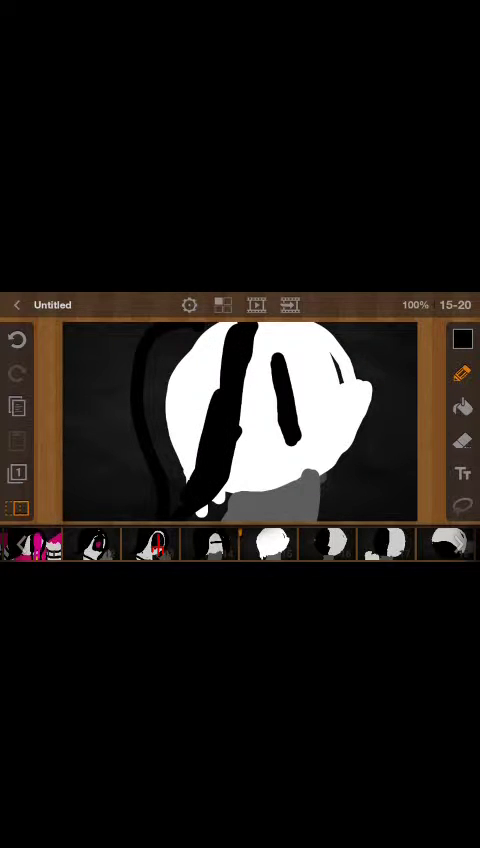
{"action": "mouse_move", "coordinate": [215, 340]}
{"action": "left_mouse_down"}
{"action": "mouse_move", "coordinate": [185, 490]}
{"action": "mouse_move", "coordinate": [175, 490]}
{"action": "left_mouse_up"}
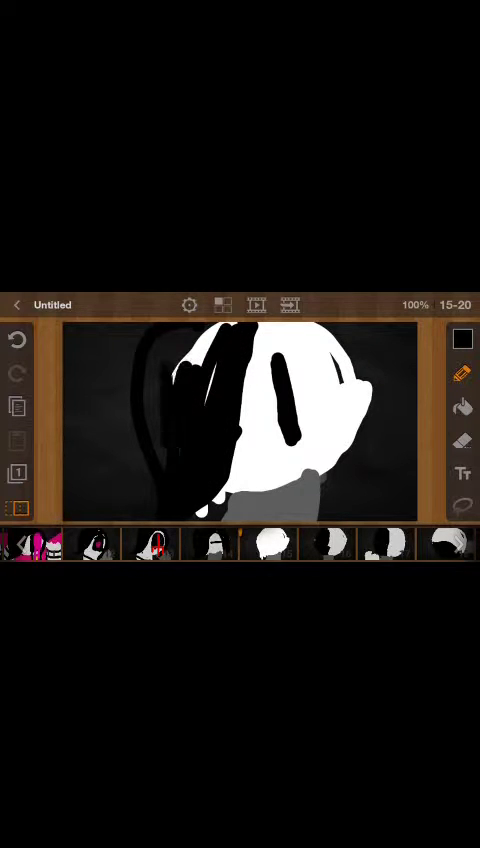
{"action": "left_click_drag", "start_coordinate": [200, 345], "coordinate": [170, 485]}
{"action": "left_click_drag", "start_coordinate": [215, 335], "coordinate": [175, 380]}
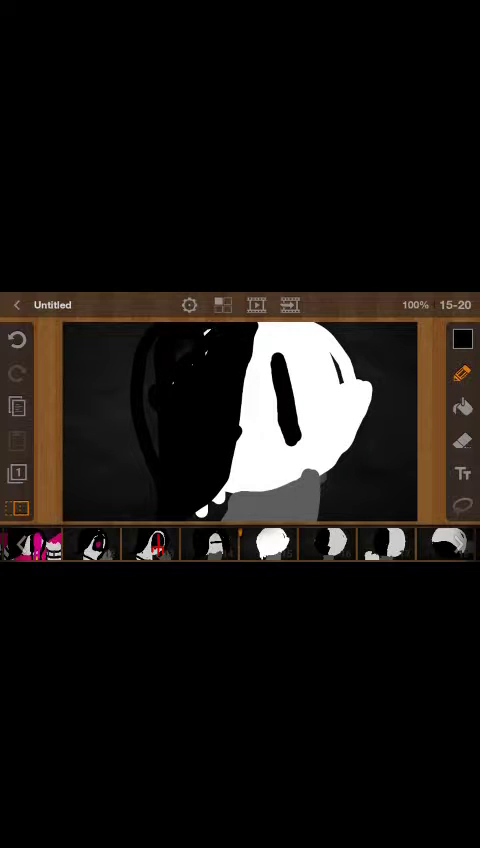
{"action": "left_click_drag", "start_coordinate": [150, 340], "coordinate": [150, 385]}
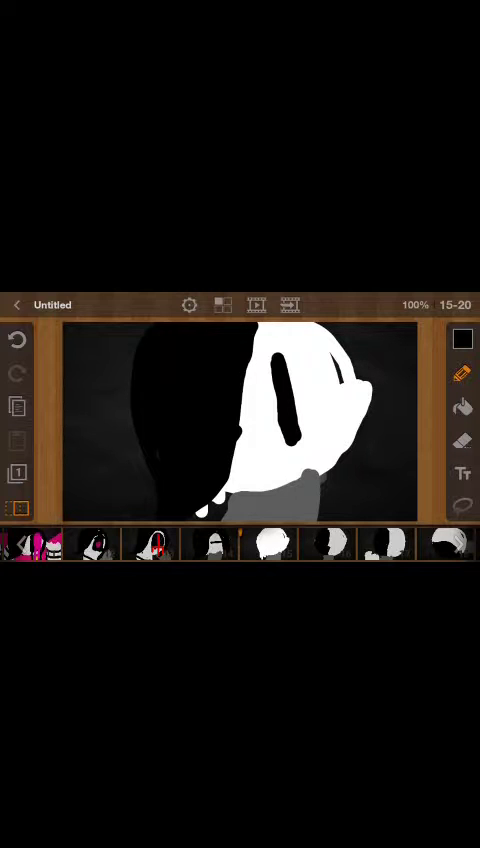
Step: Add thick black hair along the top and down the face's right side
{"action": "mouse_move", "coordinate": [270, 335]}
{"action": "left_mouse_down"}
{"action": "mouse_move", "coordinate": [345, 360]}
{"action": "mouse_move", "coordinate": [365, 420]}
{"action": "mouse_move", "coordinate": [360, 500]}
{"action": "left_mouse_up"}
{"action": "mouse_move", "coordinate": [330, 355]}
{"action": "left_mouse_down"}
{"action": "mouse_move", "coordinate": [350, 420]}
{"action": "mouse_move", "coordinate": [345, 500]}
{"action": "left_mouse_up"}
{"action": "left_click_drag", "start_coordinate": [265, 332], "coordinate": [300, 336]}
Step: Pick red, then browse the filmstrip to frame 16
{"action": "left_click", "coordinate": [462, 339]}
{"action": "left_click", "coordinate": [389, 377]}
{"action": "left_click", "coordinate": [425, 309]}
{"action": "left_click", "coordinate": [288, 432]}
{"action": "scroll", "coordinate": [200, 545], "scroll_direction": "right", "scroll_amount": 3}
{"action": "left_click", "coordinate": [255, 545]}
{"action": "left_click_drag", "start_coordinate": [300, 545], "coordinate": [120, 545]}
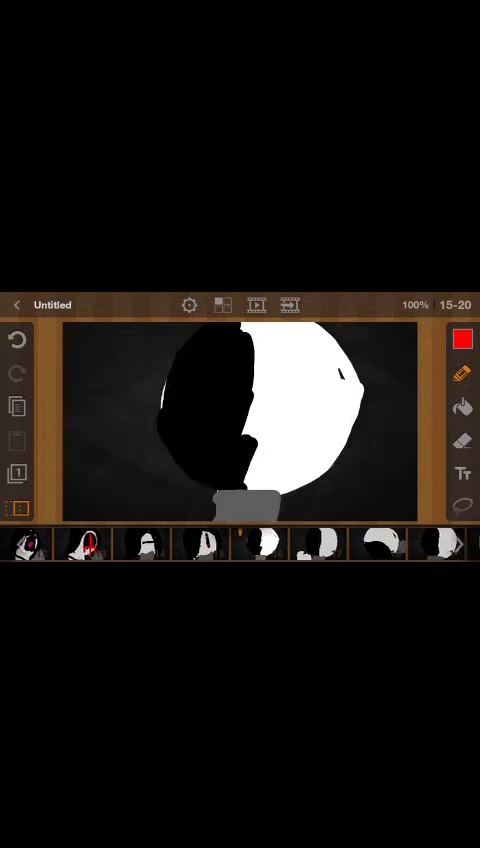
{"action": "left_click_drag", "start_coordinate": [300, 545], "coordinate": [340, 545]}
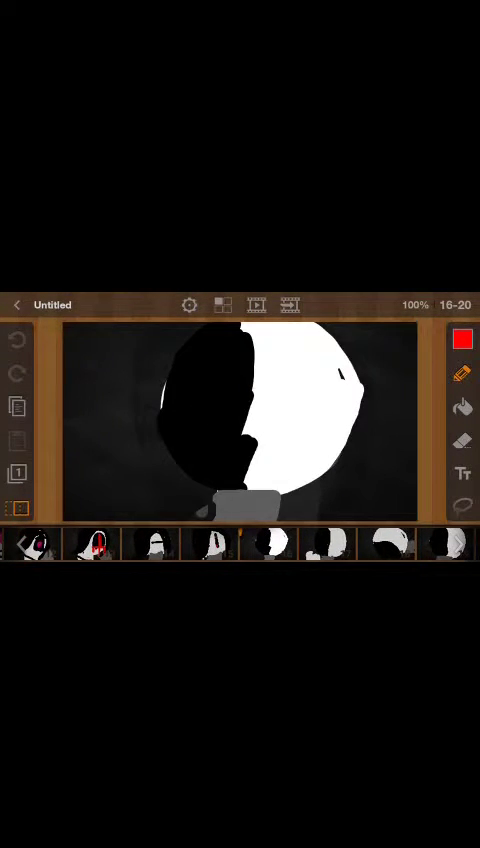
Step: Switch to black, try dark shading on the left, and undo it
{"action": "left_click", "coordinate": [462, 340]}
{"action": "left_click", "coordinate": [305, 462]}
{"action": "left_click", "coordinate": [426, 307]}
{"action": "left_click_drag", "start_coordinate": [90, 340], "coordinate": [130, 500]}
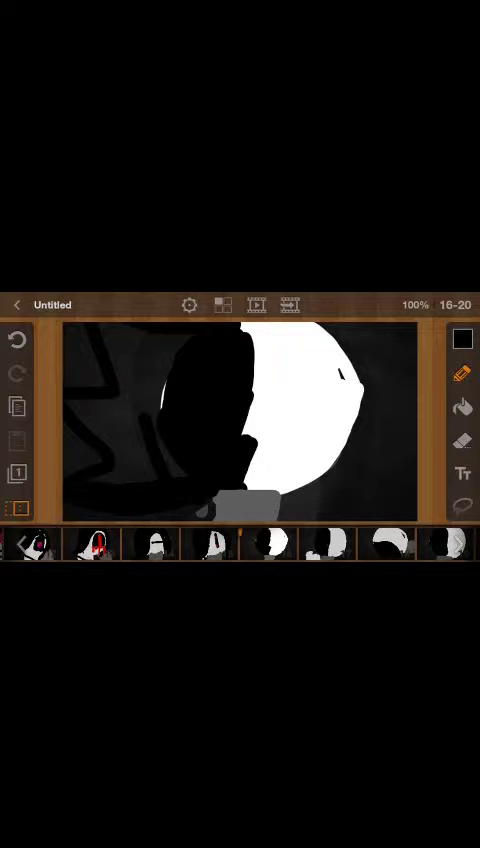
{"action": "left_click_drag", "start_coordinate": [140, 415], "coordinate": [165, 475]}
{"action": "left_click_drag", "start_coordinate": [95, 370], "coordinate": [140, 460]}
{"action": "left_click_drag", "start_coordinate": [80, 400], "coordinate": [130, 465]}
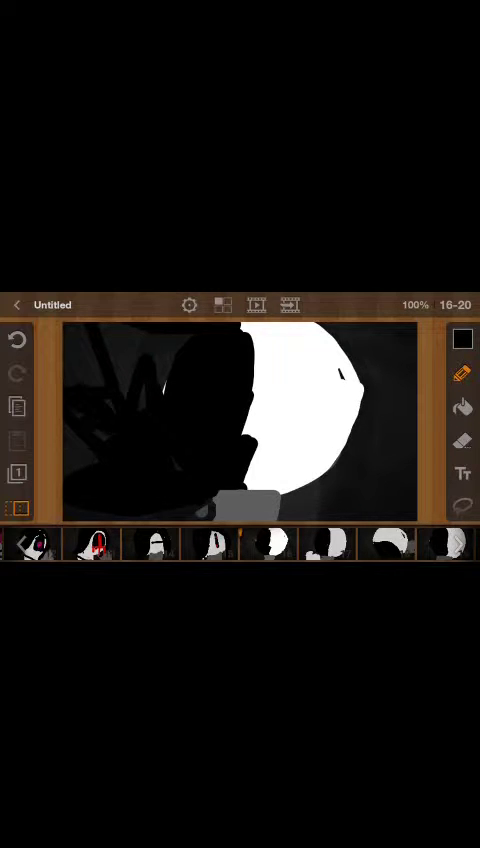
{"action": "left_click", "coordinate": [17, 340]}
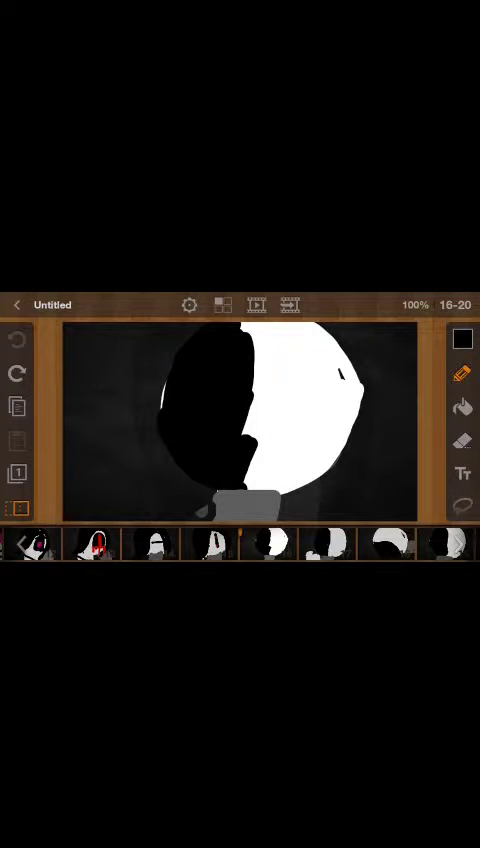
Step: Shade the upper-left background of frame 16 black
{"action": "mouse_move", "coordinate": [140, 455]}
{"action": "left_mouse_down"}
{"action": "mouse_move", "coordinate": [95, 440]}
{"action": "mouse_move", "coordinate": [65, 410]}
{"action": "mouse_move", "coordinate": [70, 365]}
{"action": "mouse_move", "coordinate": [120, 330]}
{"action": "left_mouse_up"}
{"action": "mouse_move", "coordinate": [90, 300]}
{"action": "left_mouse_down"}
{"action": "mouse_move", "coordinate": [125, 330]}
{"action": "mouse_move", "coordinate": [95, 285]}
{"action": "mouse_move", "coordinate": [85, 280]}
{"action": "left_mouse_up"}
{"action": "mouse_move", "coordinate": [100, 360]}
{"action": "left_mouse_down"}
{"action": "mouse_move", "coordinate": [60, 345]}
{"action": "mouse_move", "coordinate": [95, 370]}
{"action": "mouse_move", "coordinate": [105, 385]}
{"action": "left_mouse_up"}
{"action": "mouse_move", "coordinate": [80, 345]}
{"action": "left_mouse_down"}
{"action": "mouse_move", "coordinate": [115, 335]}
{"action": "mouse_move", "coordinate": [90, 350]}
{"action": "left_mouse_up"}
{"action": "left_click_drag", "start_coordinate": [140, 326], "coordinate": [195, 325]}
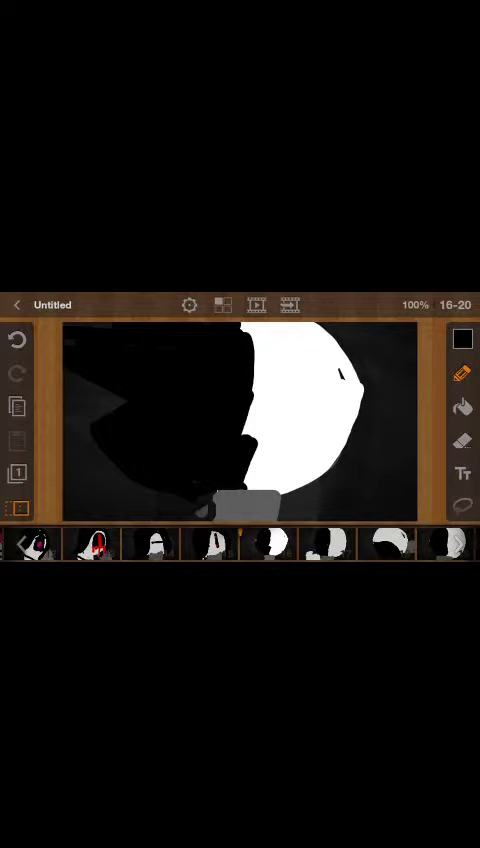
Step: Choose bright pink as the drawing colour
{"action": "left_click", "coordinate": [462, 339]}
{"action": "left_click_drag", "start_coordinate": [306, 463], "coordinate": [391, 378]}
{"action": "left_click_drag", "start_coordinate": [349, 345], "coordinate": [309, 352]}
Step: Draw a large pink oval eye on frame 16
{"action": "left_click", "coordinate": [427, 308]}
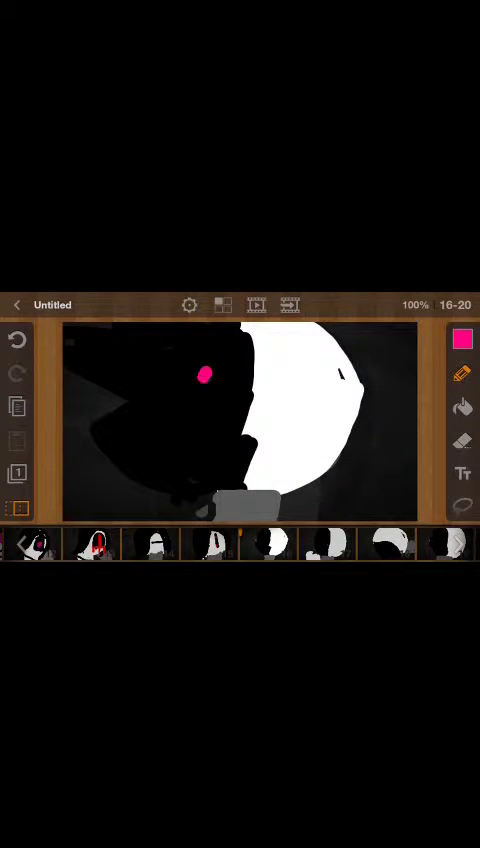
{"action": "left_click_drag", "start_coordinate": [207, 360], "coordinate": [207, 445]}
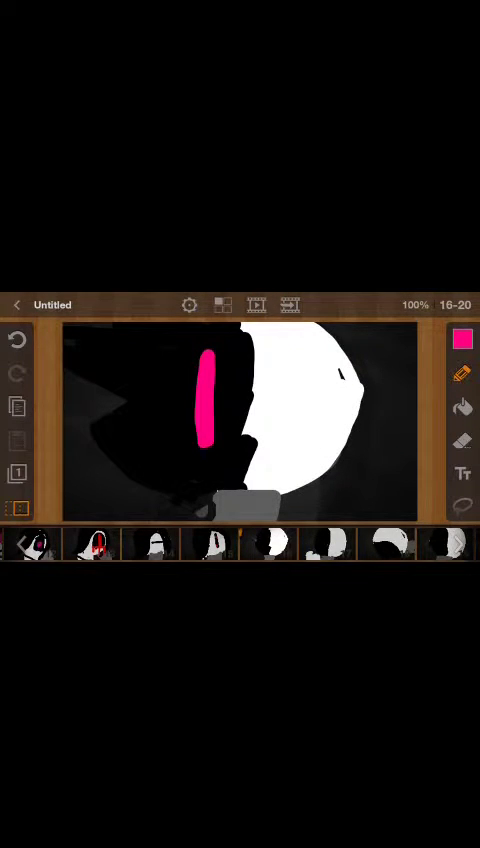
{"action": "left_click_drag", "start_coordinate": [220, 345], "coordinate": [215, 445]}
{"action": "left_click_drag", "start_coordinate": [228, 350], "coordinate": [222, 440]}
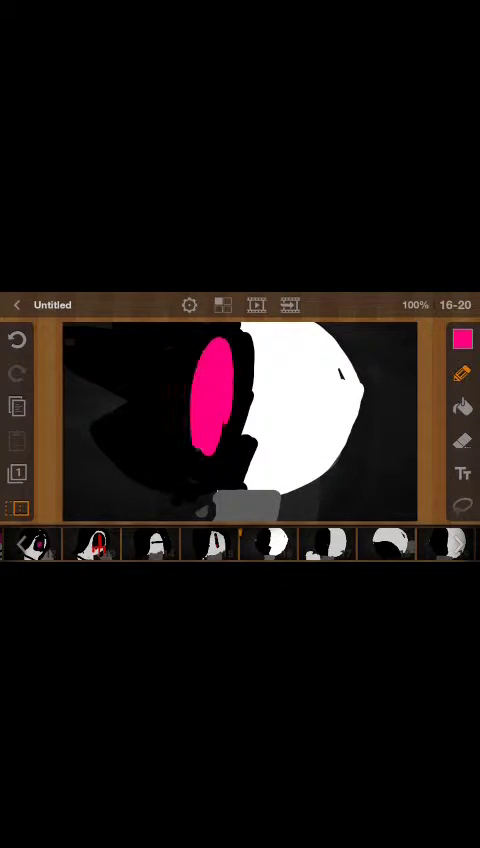
Step: Switch to white for the eye highlight dots, then back to black
{"action": "left_click", "coordinate": [462, 340]}
{"action": "left_click_drag", "start_coordinate": [391, 378], "coordinate": [306, 378]}
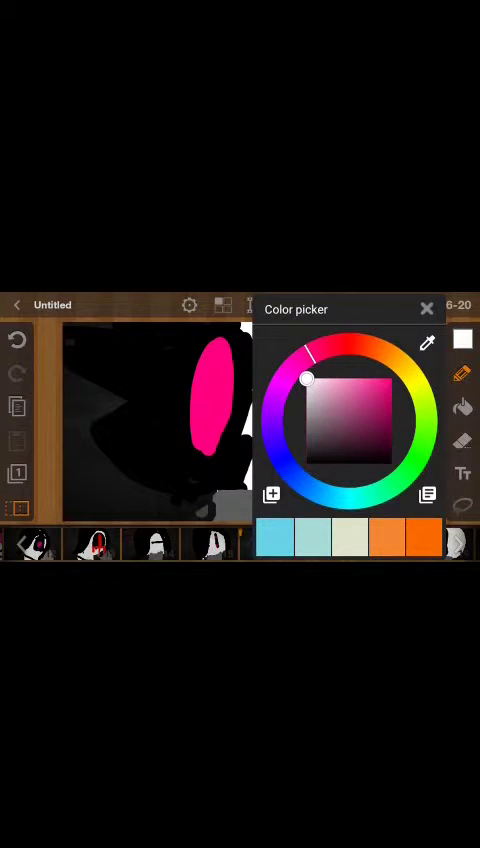
{"action": "left_click", "coordinate": [427, 308]}
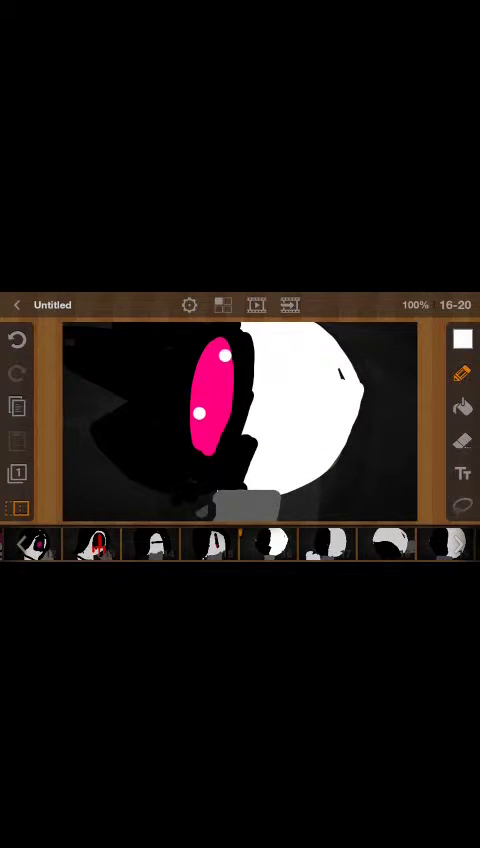
{"action": "left_click", "coordinate": [462, 340]}
{"action": "left_click_drag", "start_coordinate": [308, 374], "coordinate": [388, 458]}
{"action": "left_click", "coordinate": [425, 308]}
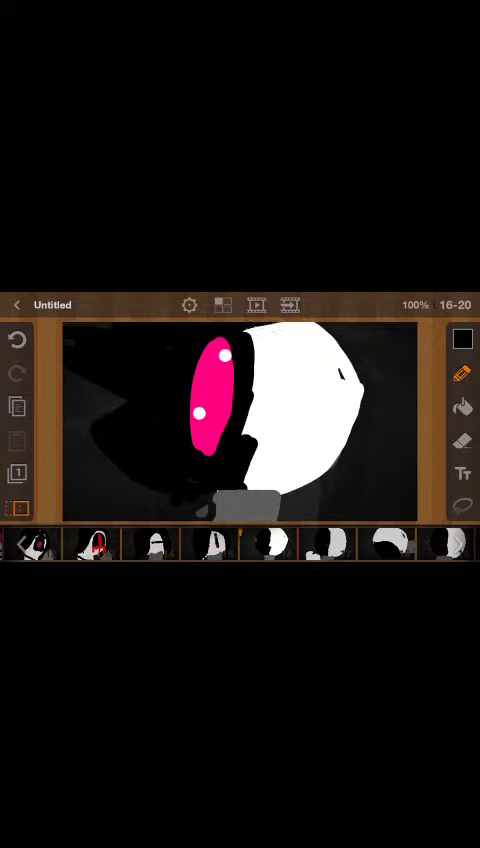
Step: Draw black hook and face strokes on frame 16, then undo both
{"action": "left_click_drag", "start_coordinate": [340, 440], "coordinate": [320, 470]}
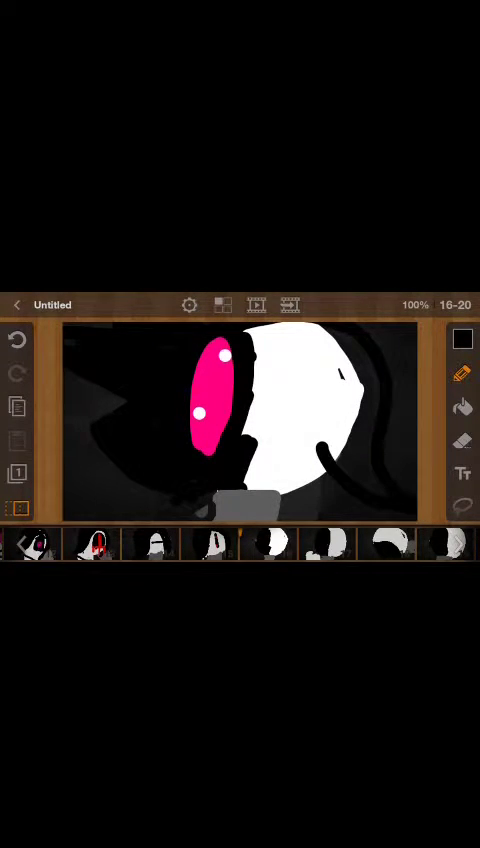
{"action": "left_click_drag", "start_coordinate": [255, 350], "coordinate": [322, 462]}
{"action": "left_click", "coordinate": [16, 340]}
{"action": "left_click", "coordinate": [16, 340]}
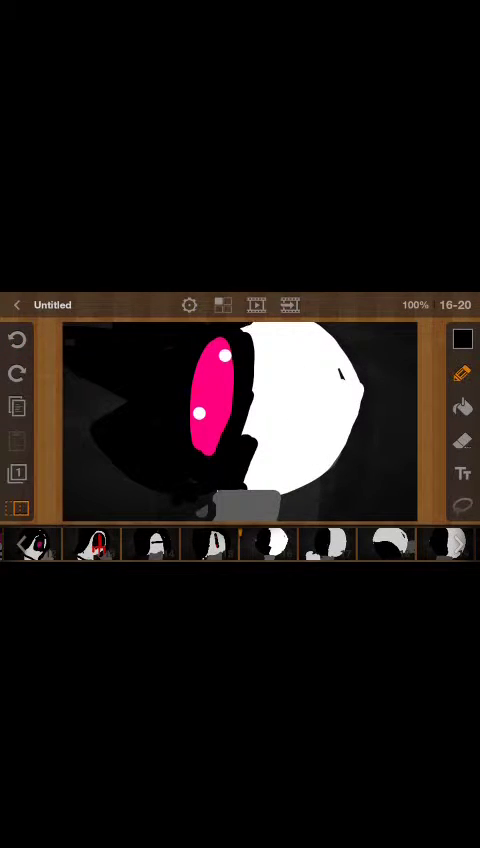
Step: Paint most of frame 16's face black with diagonal, L-shaped and finger-like strokes
{"action": "left_click_drag", "start_coordinate": [360, 430], "coordinate": [400, 410]}
{"action": "left_click_drag", "start_coordinate": [250, 340], "coordinate": [380, 440]}
{"action": "left_click_drag", "start_coordinate": [250, 335], "coordinate": [350, 380]}
{"action": "left_click_drag", "start_coordinate": [260, 360], "coordinate": [355, 395]}
{"action": "left_click_drag", "start_coordinate": [300, 340], "coordinate": [360, 400]}
{"action": "left_click_drag", "start_coordinate": [320, 360], "coordinate": [370, 420]}
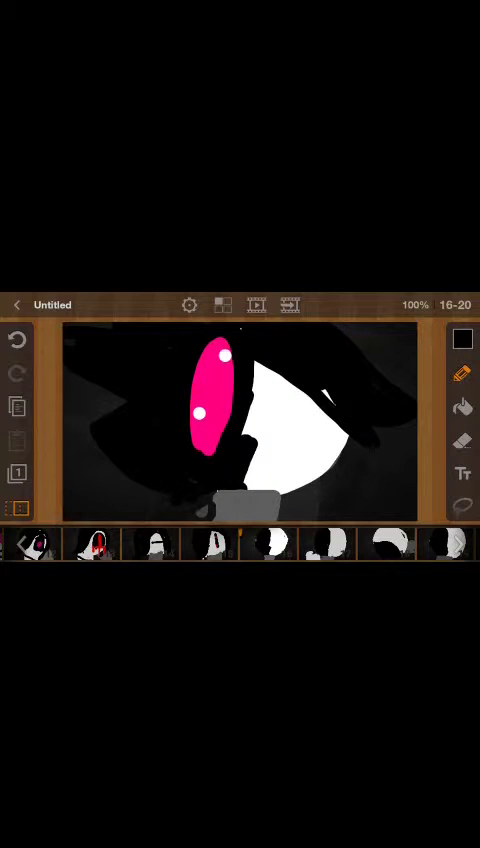
{"action": "left_click_drag", "start_coordinate": [262, 370], "coordinate": [340, 445]}
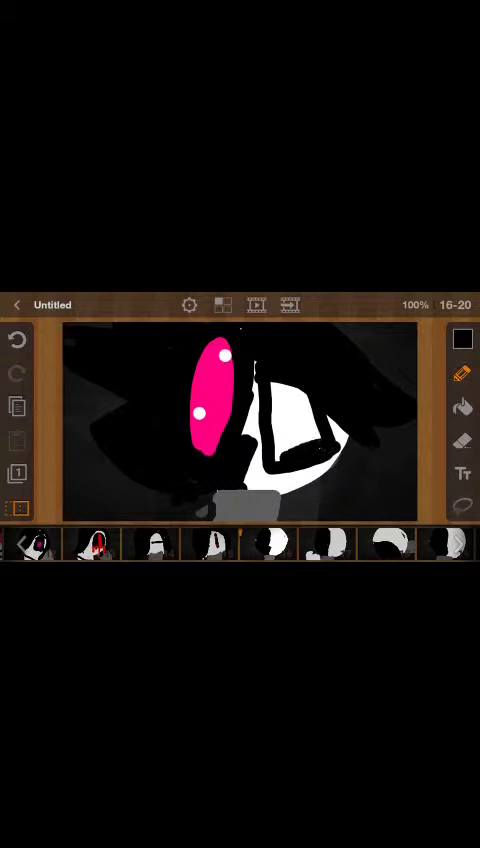
{"action": "left_click_drag", "start_coordinate": [280, 390], "coordinate": [330, 450]}
{"action": "left_click_drag", "start_coordinate": [275, 398], "coordinate": [288, 438]}
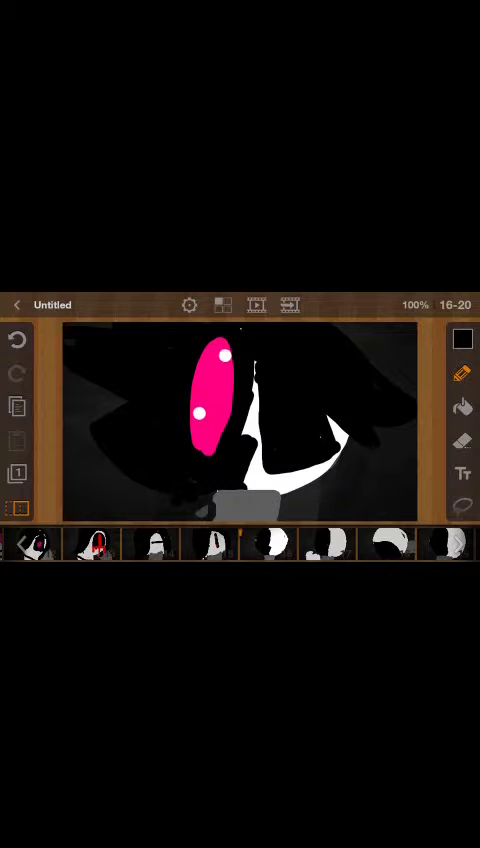
Step: Switch to pink and draw an eye, a mouth line and three drips
{"action": "left_click", "coordinate": [462, 339]}
{"action": "left_click", "coordinate": [390, 433]}
{"action": "left_click", "coordinate": [425, 308]}
{"action": "left_click_drag", "start_coordinate": [288, 385], "coordinate": [288, 428]}
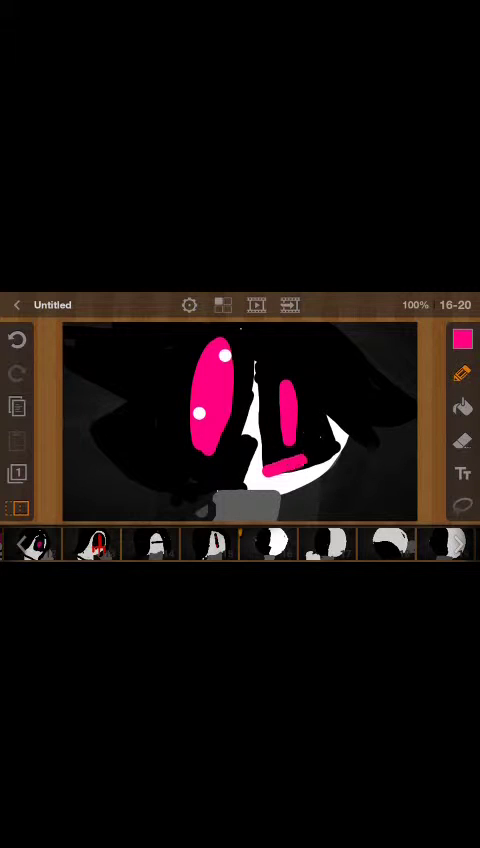
{"action": "left_click_drag", "start_coordinate": [272, 500], "coordinate": [348, 448]}
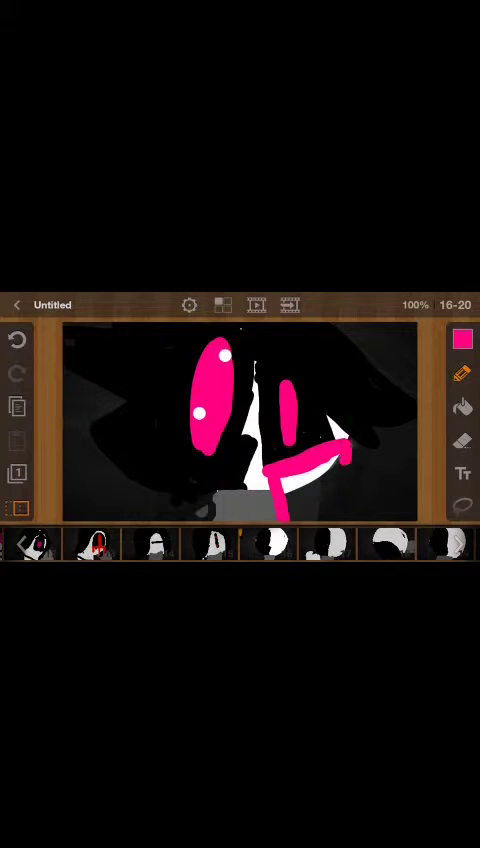
{"action": "left_click_drag", "start_coordinate": [290, 470], "coordinate": [290, 515]}
{"action": "left_click_drag", "start_coordinate": [315, 465], "coordinate": [315, 500]}
{"action": "left_click_drag", "start_coordinate": [345, 450], "coordinate": [345, 495]}
Step: Go to frame 17 and pick black as the drawing colour
{"action": "left_click", "coordinate": [462, 543]}
{"action": "left_click", "coordinate": [462, 340]}
{"action": "left_click_drag", "start_coordinate": [391, 378], "coordinate": [306, 463]}
Step: Paint frame 17's top-left background black, covering the zigzag stroke
{"action": "left_click", "coordinate": [426, 308]}
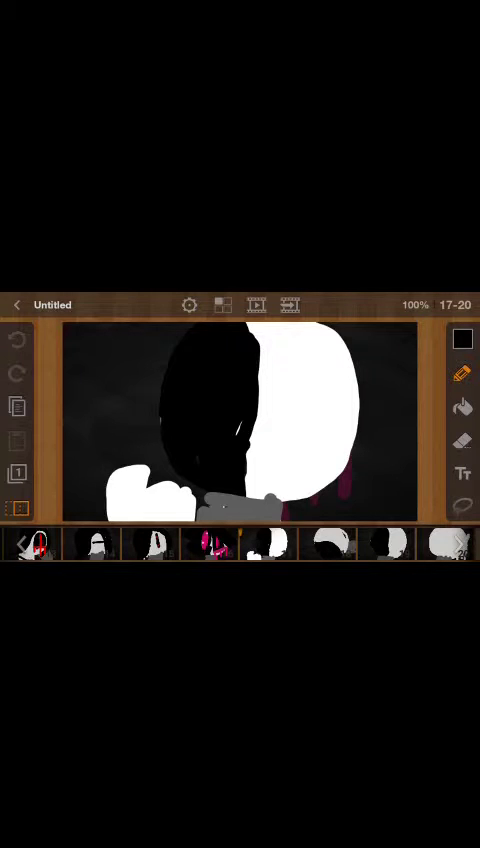
{"action": "left_click_drag", "start_coordinate": [75, 345], "coordinate": [125, 450]}
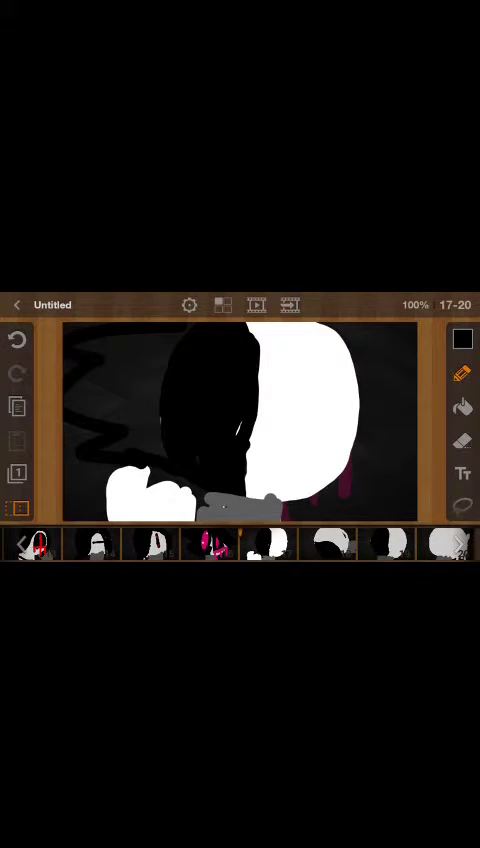
{"action": "mouse_move", "coordinate": [130, 325]}
{"action": "left_mouse_down"}
{"action": "mouse_move", "coordinate": [75, 333]}
{"action": "mouse_move", "coordinate": [120, 345]}
{"action": "left_mouse_up"}
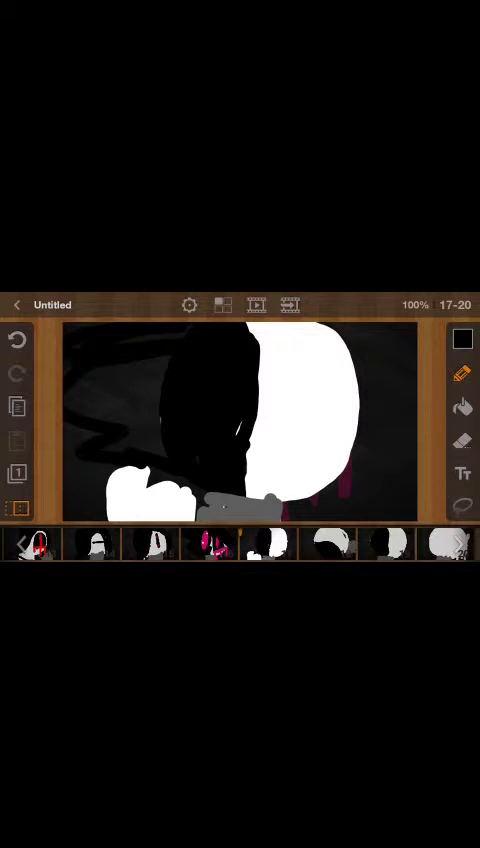
{"action": "left_click_drag", "start_coordinate": [80, 400], "coordinate": [165, 370]}
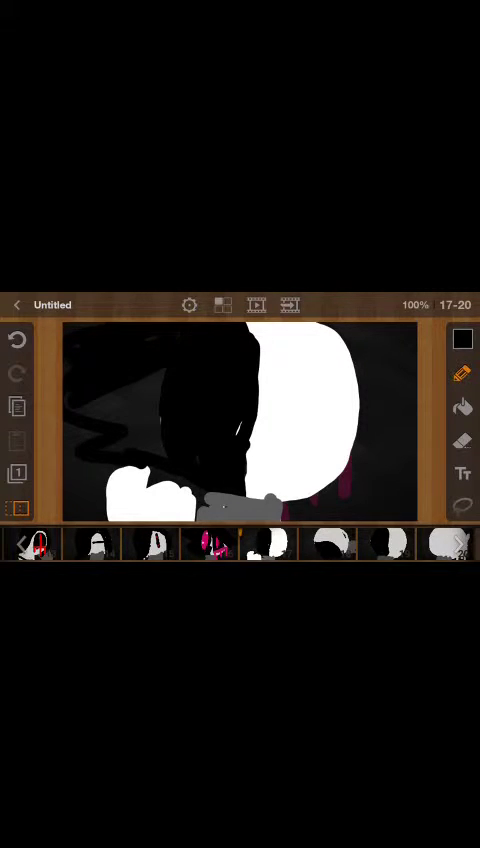
{"action": "left_click_drag", "start_coordinate": [80, 400], "coordinate": [100, 450]}
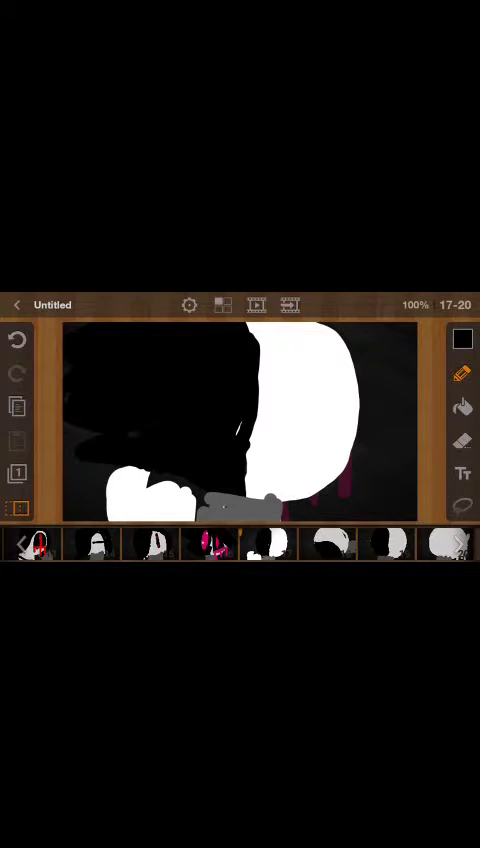
Step: Narrow the white head with black along its right edge and top
{"action": "left_click", "coordinate": [462, 339]}
{"action": "left_click", "coordinate": [426, 308]}
{"action": "left_click_drag", "start_coordinate": [325, 336], "coordinate": [365, 478]}
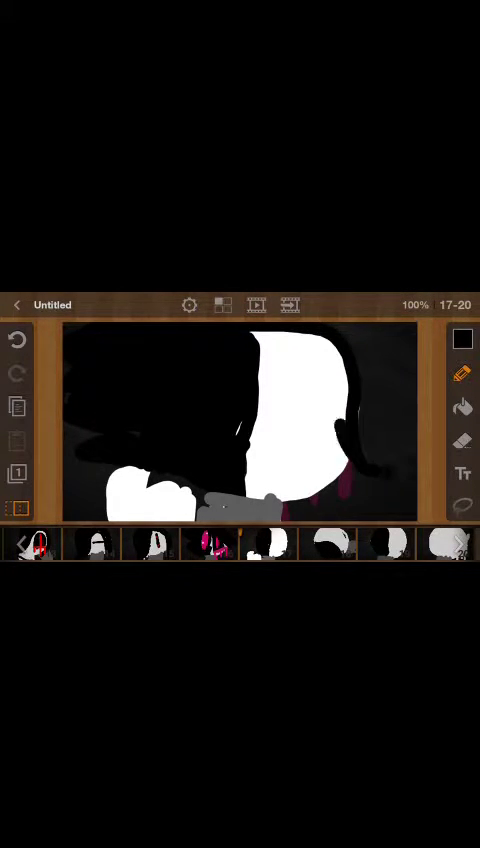
{"action": "mouse_move", "coordinate": [330, 340]}
{"action": "left_mouse_down"}
{"action": "mouse_move", "coordinate": [342, 415]}
{"action": "mouse_move", "coordinate": [340, 460]}
{"action": "left_mouse_up"}
{"action": "mouse_move", "coordinate": [262, 340]}
{"action": "left_mouse_down"}
{"action": "mouse_move", "coordinate": [295, 345]}
{"action": "mouse_move", "coordinate": [322, 360]}
{"action": "left_mouse_up"}
Step: Switch to magenta and paint a dripping streak down the white face
{"action": "left_click", "coordinate": [462, 339]}
{"action": "left_click", "coordinate": [385, 375]}
{"action": "left_click", "coordinate": [423, 306]}
{"action": "mouse_move", "coordinate": [295, 377]}
{"action": "left_mouse_down"}
{"action": "mouse_move", "coordinate": [296, 460]}
{"action": "mouse_move", "coordinate": [296, 365]}
{"action": "left_mouse_up"}
{"action": "mouse_move", "coordinate": [296, 460]}
{"action": "left_mouse_down"}
{"action": "mouse_move", "coordinate": [275, 465]}
{"action": "mouse_move", "coordinate": [320, 462]}
{"action": "mouse_move", "coordinate": [322, 518]}
{"action": "left_mouse_up"}
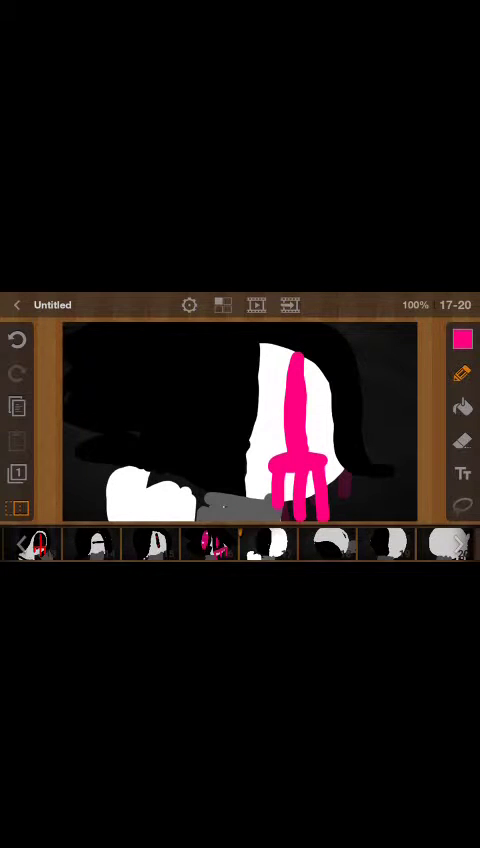
{"action": "left_click_drag", "start_coordinate": [250, 545], "coordinate": [160, 545]}
Step: Scroll the filmstrip and bring frame 18 onto the canvas
{"action": "left_click", "coordinate": [230, 545]}
{"action": "left_click", "coordinate": [290, 545]}
{"action": "left_click_drag", "start_coordinate": [300, 545], "coordinate": [200, 545]}
Step: Open frame 18 and set the drawing colour to black
{"action": "left_click", "coordinate": [330, 545]}
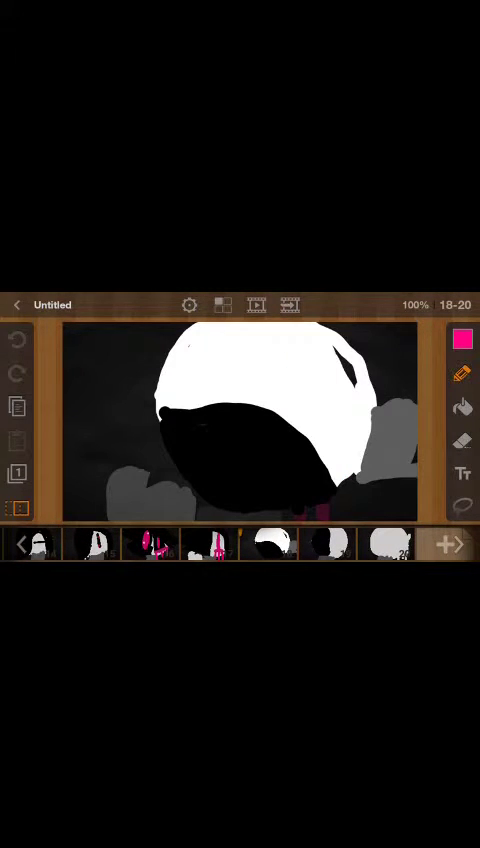
{"action": "left_click", "coordinate": [462, 338]}
{"action": "left_click_drag", "start_coordinate": [386, 380], "coordinate": [306, 460]}
{"action": "left_click", "coordinate": [425, 303]}
Step: Black over the grey patches at left and the white shape's left and top-right edges
{"action": "mouse_move", "coordinate": [160, 415]}
{"action": "left_mouse_down"}
{"action": "mouse_move", "coordinate": [85, 510]}
{"action": "mouse_move", "coordinate": [200, 505]}
{"action": "left_mouse_up"}
{"action": "left_click_drag", "start_coordinate": [160, 341], "coordinate": [108, 344]}
{"action": "left_click_drag", "start_coordinate": [170, 470], "coordinate": [110, 480]}
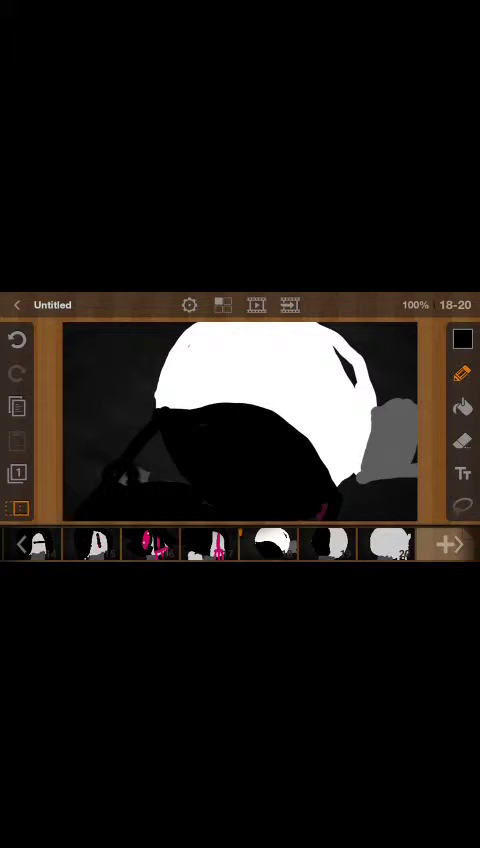
{"action": "left_click_drag", "start_coordinate": [190, 470], "coordinate": [145, 480]}
{"action": "left_click_drag", "start_coordinate": [165, 395], "coordinate": [200, 330]}
{"action": "left_click_drag", "start_coordinate": [175, 400], "coordinate": [215, 325]}
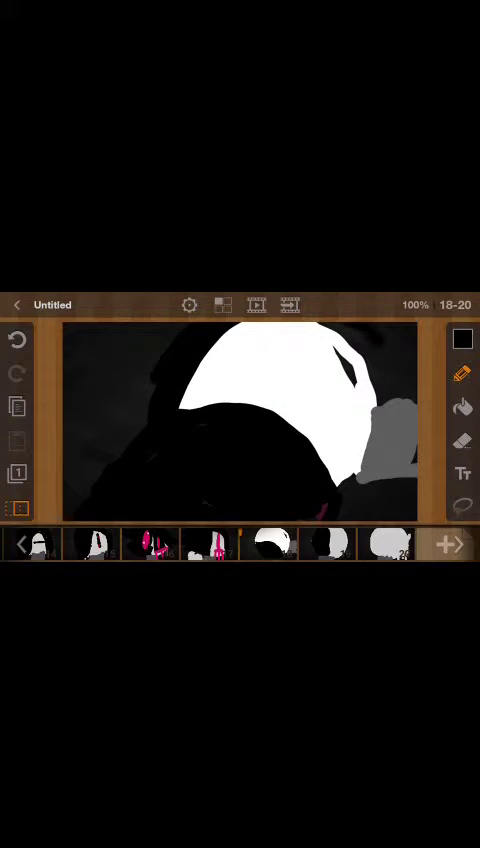
{"action": "left_click_drag", "start_coordinate": [320, 330], "coordinate": [370, 390]}
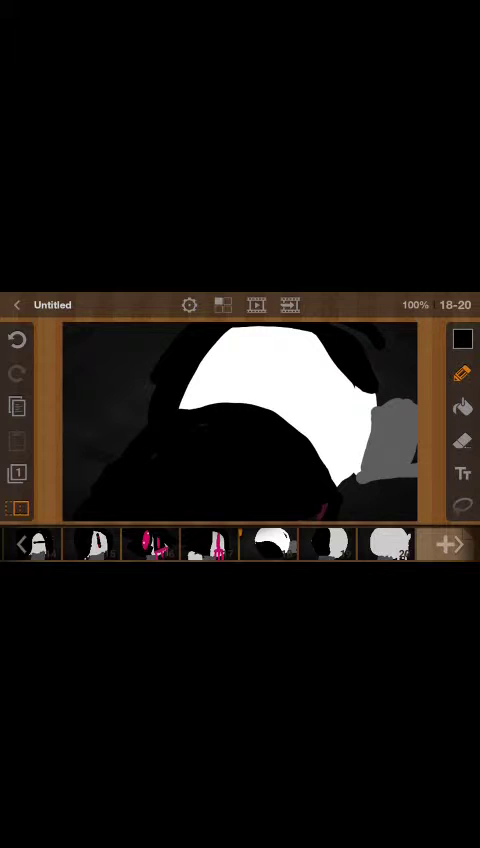
Step: Draw a large black eye blob on the white face
{"action": "left_click", "coordinate": [462, 339]}
{"action": "left_click", "coordinate": [426, 308]}
{"action": "mouse_move", "coordinate": [240, 360]}
{"action": "left_mouse_down"}
{"action": "mouse_move", "coordinate": [300, 395]}
{"action": "mouse_move", "coordinate": [315, 350]}
{"action": "mouse_move", "coordinate": [240, 355]}
{"action": "mouse_move", "coordinate": [305, 380]}
{"action": "left_mouse_up"}
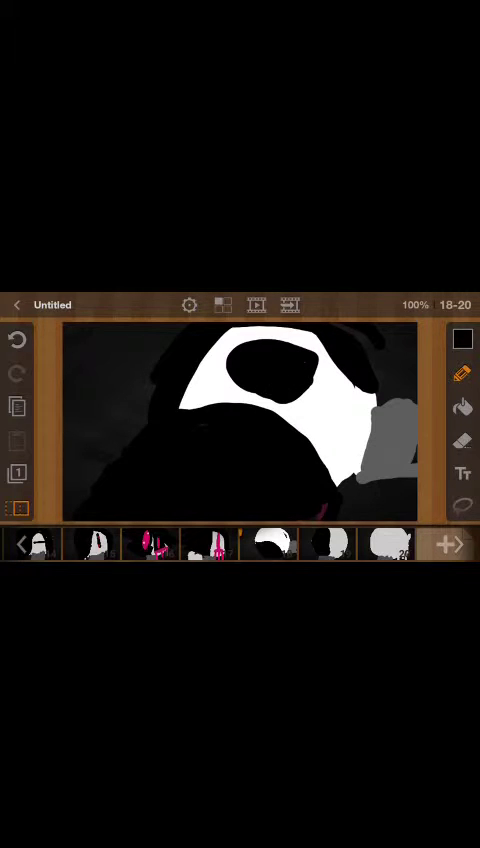
{"action": "left_click_drag", "start_coordinate": [260, 345], "coordinate": [225, 370]}
Step: Switch to red and paint a pupil inside the eye and an E-shaped mark
{"action": "left_click", "coordinate": [462, 339]}
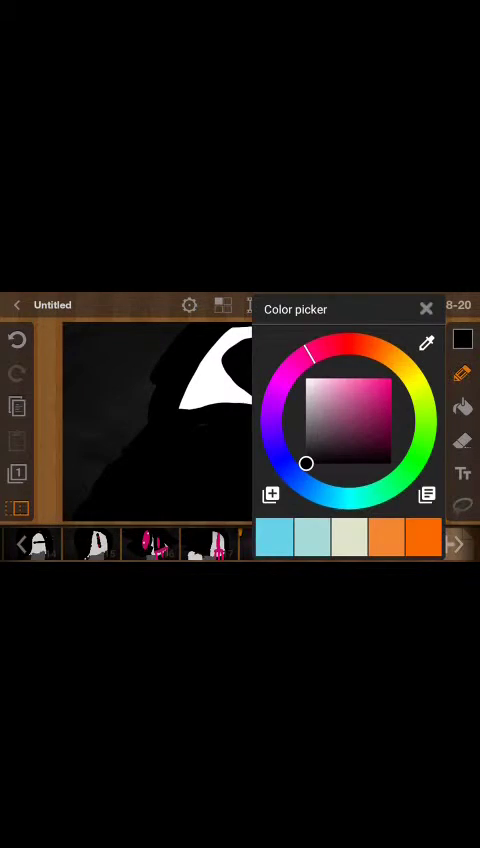
{"action": "left_click", "coordinate": [388, 382]}
{"action": "left_click", "coordinate": [426, 308]}
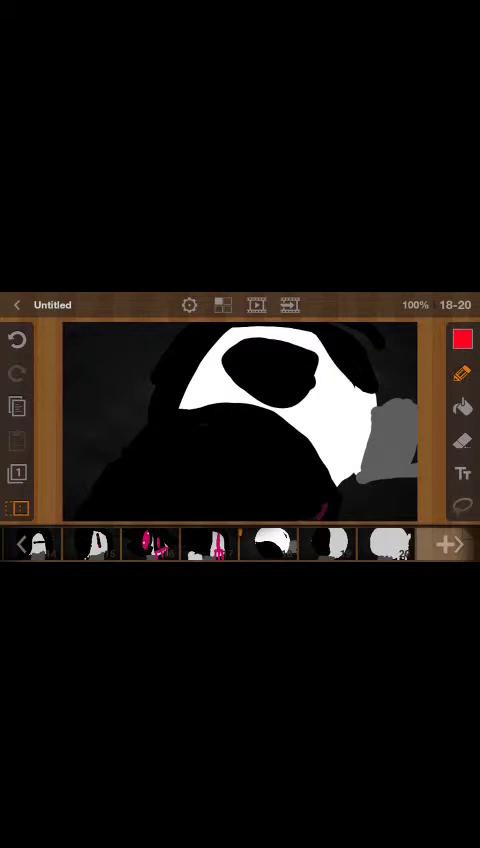
{"action": "mouse_move", "coordinate": [240, 360]}
{"action": "left_mouse_down"}
{"action": "mouse_move", "coordinate": [288, 375]}
{"action": "mouse_move", "coordinate": [320, 355]}
{"action": "left_mouse_up"}
{"action": "mouse_move", "coordinate": [300, 410]}
{"action": "left_mouse_down"}
{"action": "mouse_move", "coordinate": [330, 418]}
{"action": "mouse_move", "coordinate": [340, 400]}
{"action": "left_mouse_up"}
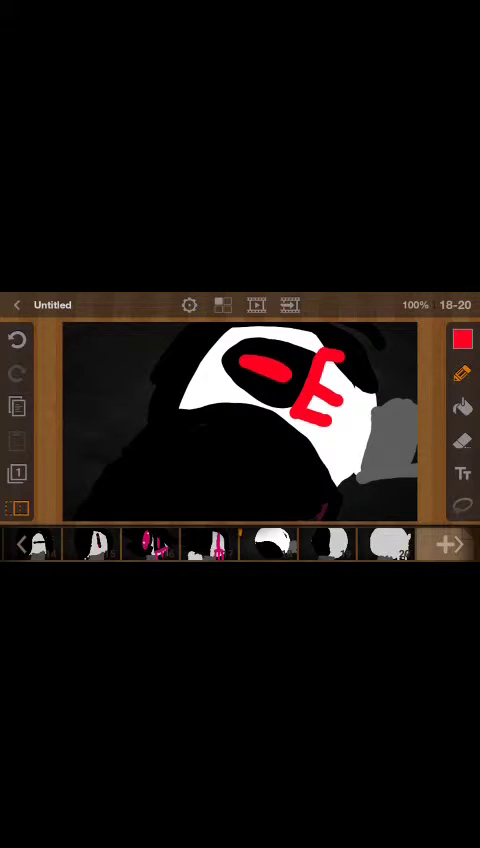
Step: Navigate the filmstrip to bring frame 19 onto the canvas
{"action": "left_click", "coordinate": [390, 544]}
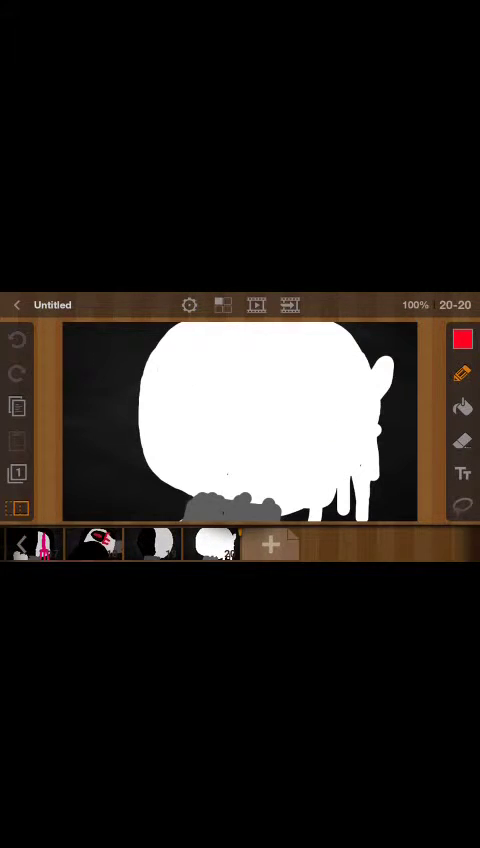
{"action": "left_click_drag", "start_coordinate": [100, 544], "coordinate": [200, 544]}
{"action": "mouse_move", "coordinate": [250, 544]}
{"action": "left_mouse_down"}
{"action": "mouse_move", "coordinate": [278, 544]}
{"action": "mouse_move", "coordinate": [205, 544]}
{"action": "mouse_move", "coordinate": [240, 544]}
{"action": "left_mouse_up"}
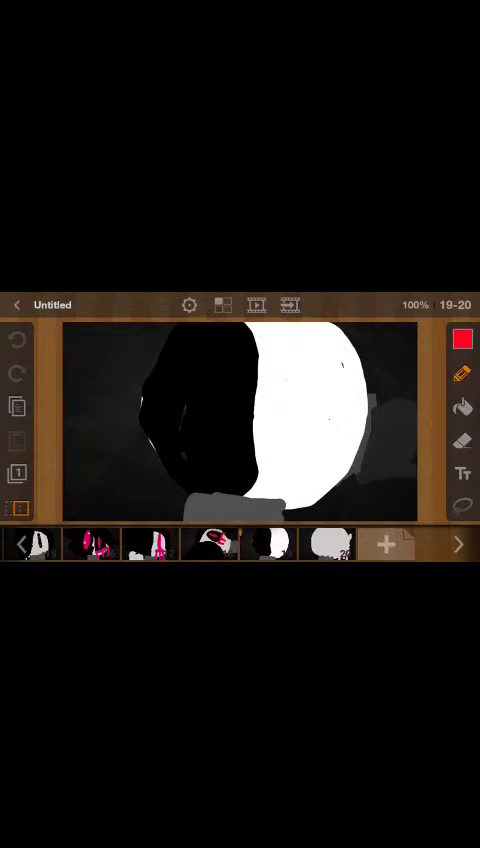
Step: Paint a solid red bar with drips on frame 19's face
{"action": "left_click_drag", "start_coordinate": [278, 402], "coordinate": [350, 390]}
{"action": "left_click_drag", "start_coordinate": [285, 402], "coordinate": [305, 460]}
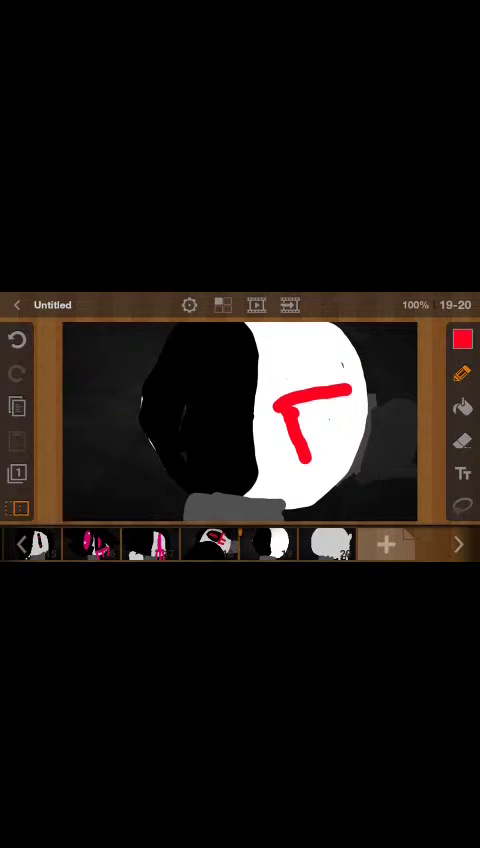
{"action": "mouse_move", "coordinate": [280, 415]}
{"action": "left_mouse_down"}
{"action": "mouse_move", "coordinate": [345, 405]}
{"action": "mouse_move", "coordinate": [322, 440]}
{"action": "left_mouse_up"}
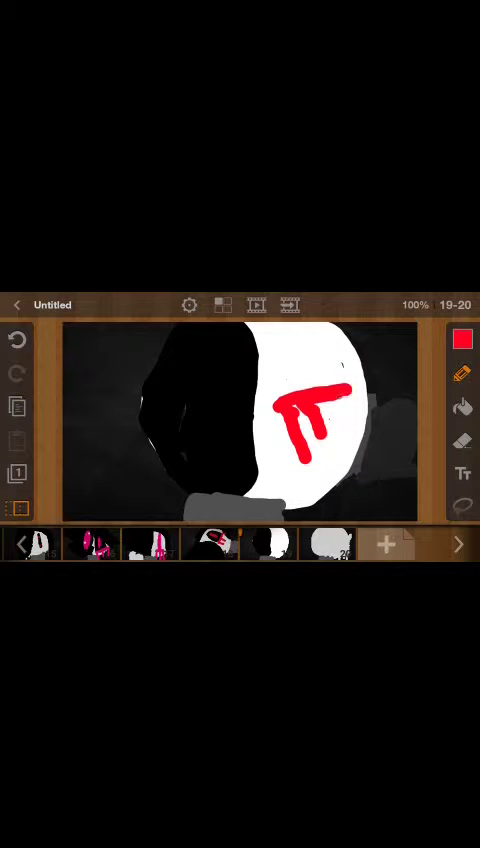
{"action": "left_click_drag", "start_coordinate": [350, 390], "coordinate": [362, 440]}
{"action": "left_click_drag", "start_coordinate": [300, 405], "coordinate": [345, 425]}
Step: Switch to black, darken the left outline and paint hair over the face
{"action": "left_click", "coordinate": [462, 340]}
{"action": "left_click_drag", "start_coordinate": [390, 375], "coordinate": [390, 460]}
{"action": "left_click", "coordinate": [425, 305]}
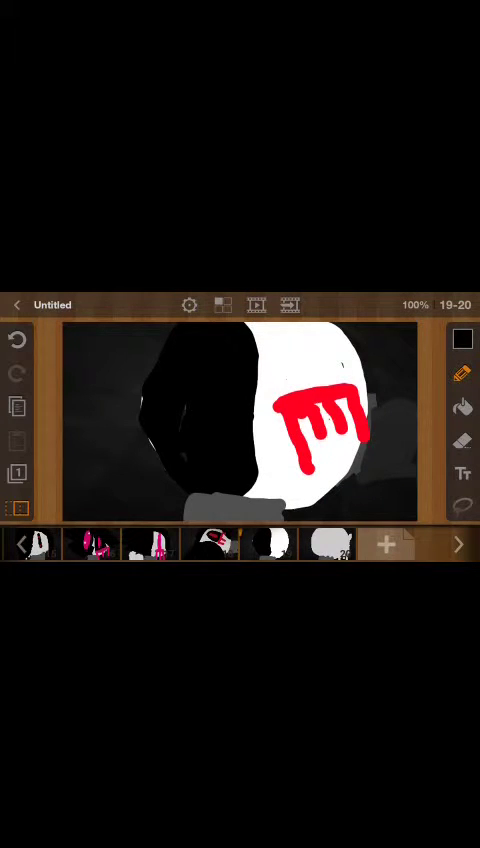
{"action": "left_click_drag", "start_coordinate": [160, 335], "coordinate": [120, 490]}
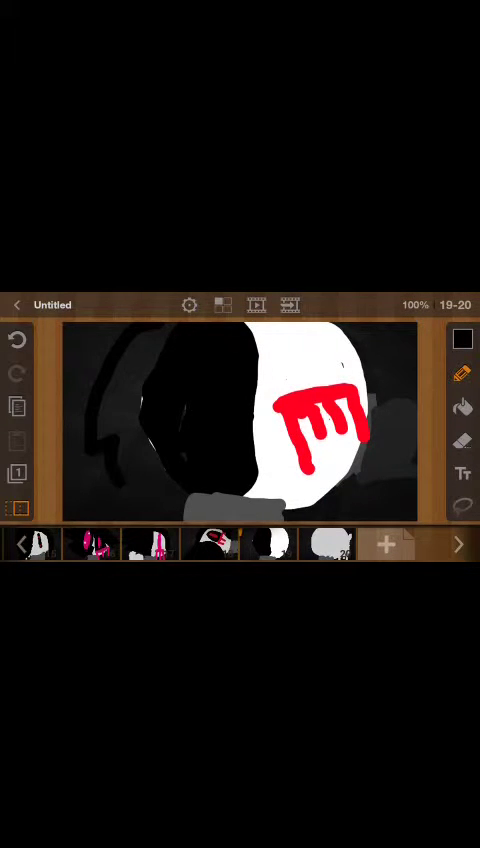
{"action": "mouse_move", "coordinate": [90, 332]}
{"action": "left_mouse_down"}
{"action": "mouse_move", "coordinate": [124, 342]}
{"action": "mouse_move", "coordinate": [80, 385]}
{"action": "mouse_move", "coordinate": [110, 420]}
{"action": "mouse_move", "coordinate": [128, 425]}
{"action": "mouse_move", "coordinate": [160, 495]}
{"action": "left_mouse_up"}
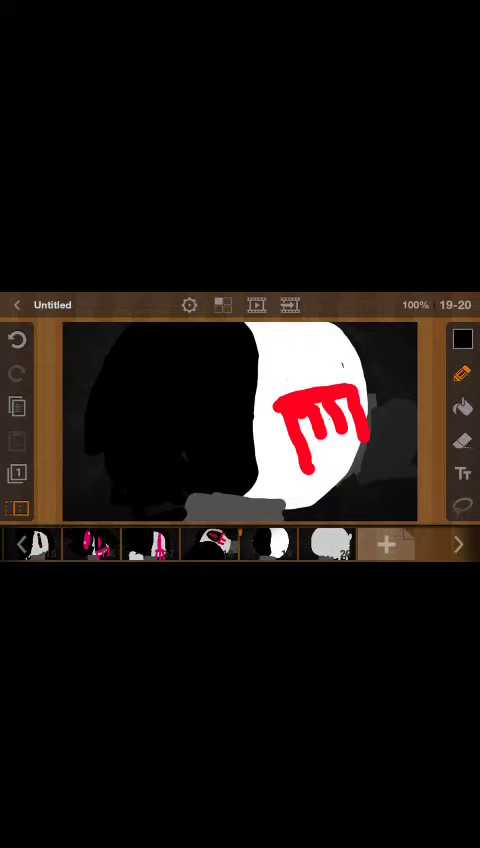
{"action": "mouse_move", "coordinate": [255, 330]}
{"action": "left_mouse_down"}
{"action": "mouse_move", "coordinate": [345, 345]}
{"action": "mouse_move", "coordinate": [380, 465]}
{"action": "left_mouse_up"}
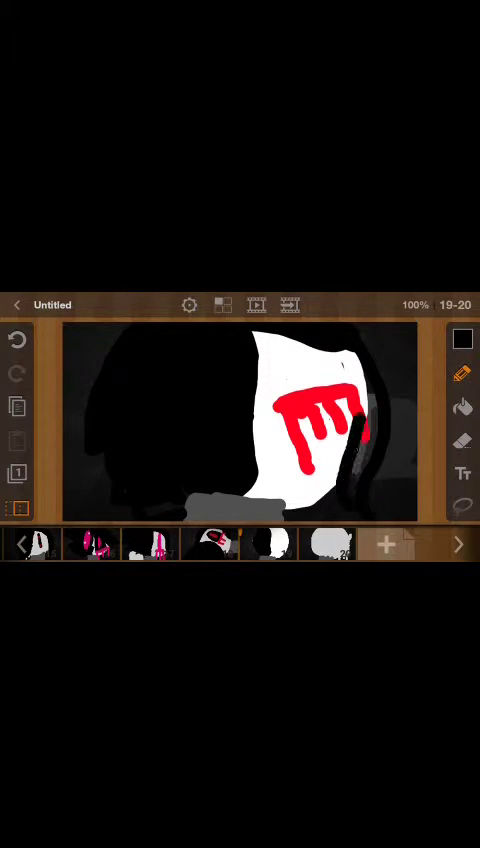
{"action": "left_click_drag", "start_coordinate": [360, 400], "coordinate": [375, 470]}
Step: Paint a white dripping eye on the dark side, then move to frame 20
{"action": "left_click", "coordinate": [462, 339]}
{"action": "left_click", "coordinate": [307, 382]}
{"action": "left_click", "coordinate": [426, 308]}
{"action": "left_click_drag", "start_coordinate": [215, 385], "coordinate": [208, 455]}
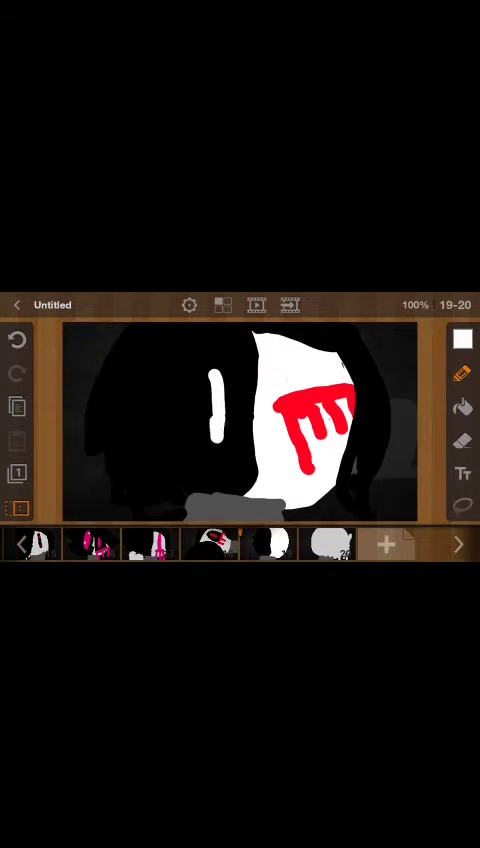
{"action": "mouse_move", "coordinate": [205, 390]}
{"action": "left_mouse_down"}
{"action": "mouse_move", "coordinate": [205, 455]}
{"action": "mouse_move", "coordinate": [215, 450]}
{"action": "left_mouse_up"}
{"action": "left_click_drag", "start_coordinate": [222, 365], "coordinate": [224, 450]}
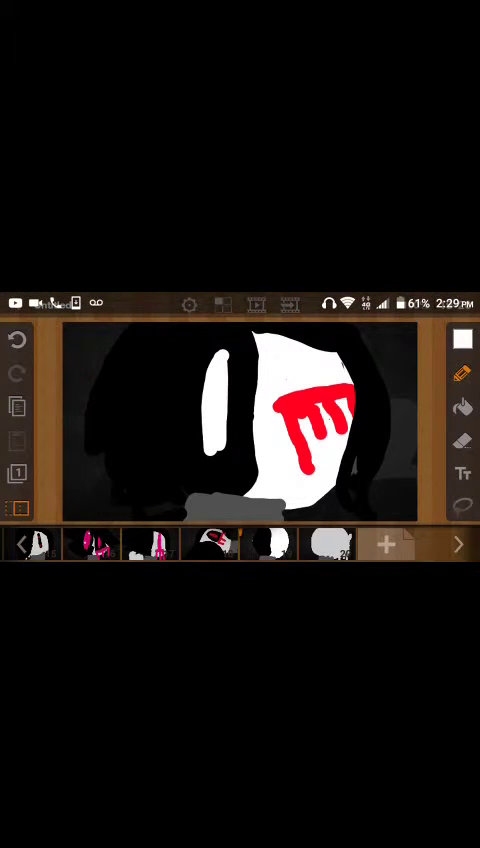
{"action": "left_click_drag", "start_coordinate": [210, 440], "coordinate": [205, 500]}
{"action": "left_click_drag", "start_coordinate": [230, 445], "coordinate": [232, 495]}
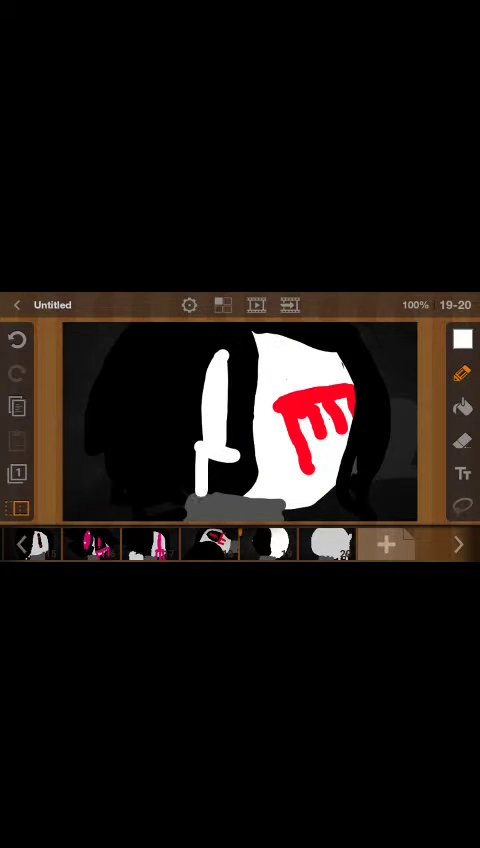
{"action": "left_click_drag", "start_coordinate": [200, 465], "coordinate": [240, 465]}
{"action": "left_click_drag", "start_coordinate": [300, 543], "coordinate": [180, 543]}
{"action": "left_click", "coordinate": [272, 543]}
{"action": "left_click", "coordinate": [462, 340]}
Step: Set black and paint the left part of frame 20's silhouette, including the arm, solid black
{"action": "left_click_drag", "start_coordinate": [310, 381], "coordinate": [305, 462]}
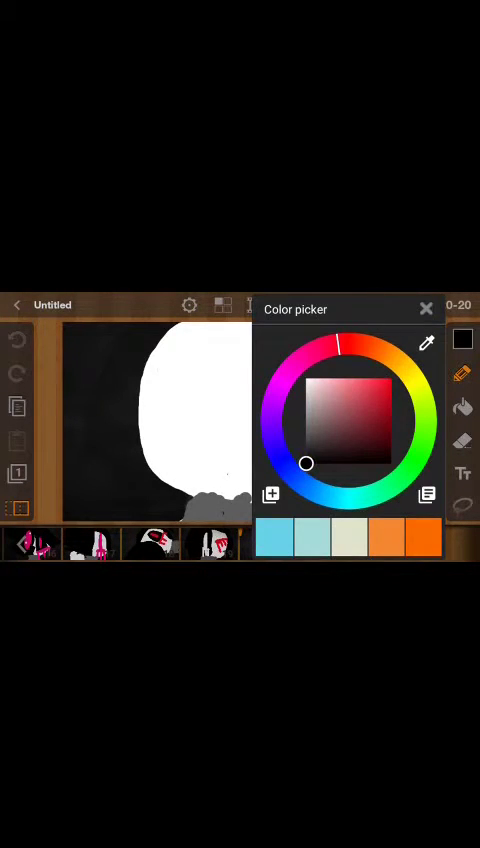
{"action": "left_click", "coordinate": [425, 304]}
{"action": "left_click_drag", "start_coordinate": [210, 330], "coordinate": [245, 505]}
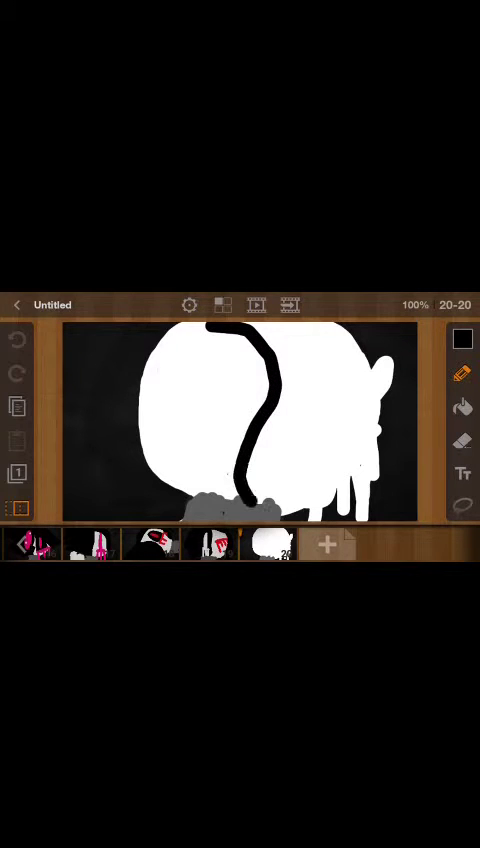
{"action": "mouse_move", "coordinate": [205, 335]}
{"action": "left_mouse_down"}
{"action": "mouse_move", "coordinate": [170, 365]}
{"action": "mouse_move", "coordinate": [150, 440]}
{"action": "left_mouse_up"}
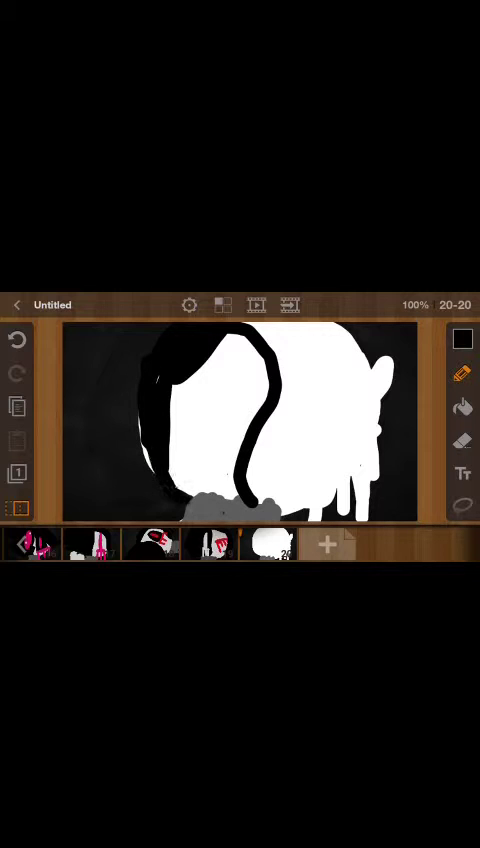
{"action": "mouse_move", "coordinate": [148, 445]}
{"action": "left_mouse_down"}
{"action": "mouse_move", "coordinate": [180, 495]}
{"action": "mouse_move", "coordinate": [225, 495]}
{"action": "left_mouse_up"}
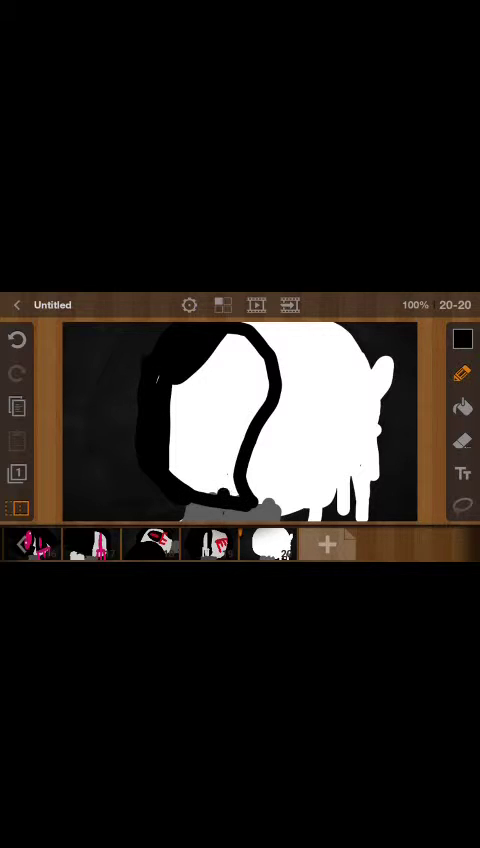
{"action": "mouse_move", "coordinate": [240, 345]}
{"action": "left_mouse_down"}
{"action": "mouse_move", "coordinate": [210, 490]}
{"action": "mouse_move", "coordinate": [190, 485]}
{"action": "mouse_move", "coordinate": [215, 480]}
{"action": "left_mouse_up"}
{"action": "left_click_drag", "start_coordinate": [200, 410], "coordinate": [215, 460]}
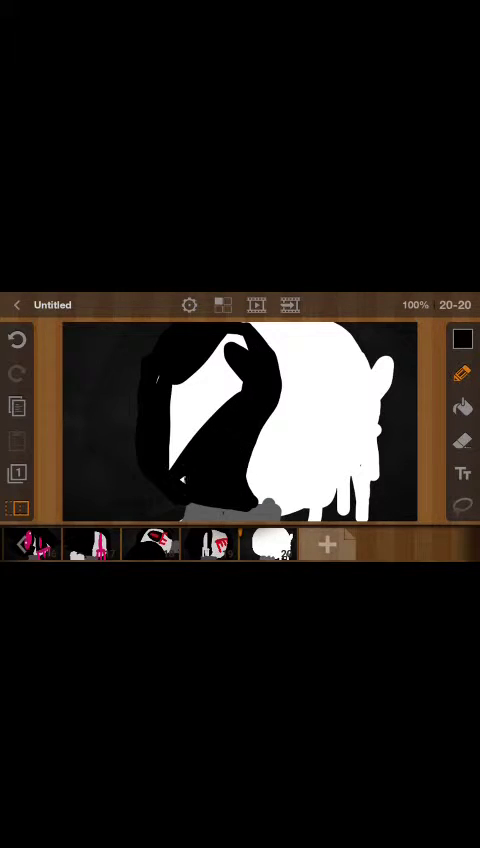
{"action": "left_click_drag", "start_coordinate": [215, 380], "coordinate": [215, 430]}
{"action": "left_click_drag", "start_coordinate": [195, 360], "coordinate": [200, 430]}
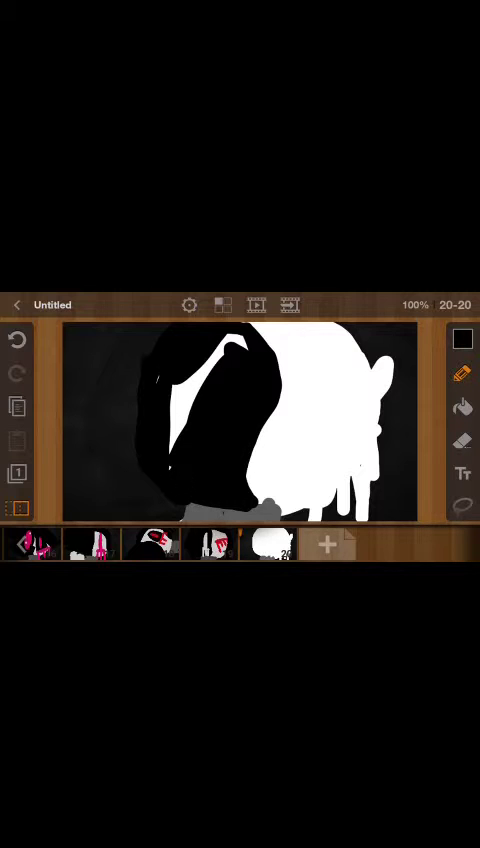
{"action": "left_click_drag", "start_coordinate": [190, 360], "coordinate": [180, 440]}
{"action": "left_click_drag", "start_coordinate": [245, 340], "coordinate": [212, 355]}
Step: Black along the top and right edges of the white shape
{"action": "left_click", "coordinate": [462, 338]}
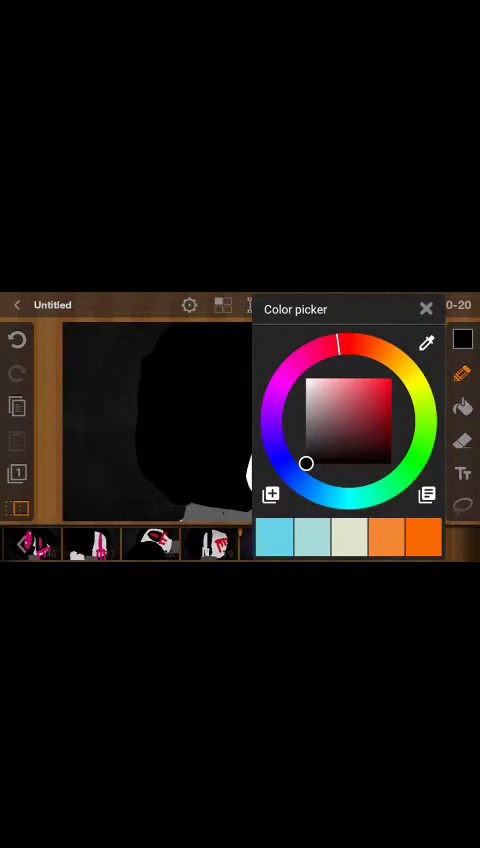
{"action": "left_click", "coordinate": [426, 308]}
{"action": "left_click_drag", "start_coordinate": [262, 333], "coordinate": [345, 345]}
{"action": "left_click_drag", "start_coordinate": [290, 325], "coordinate": [355, 345]}
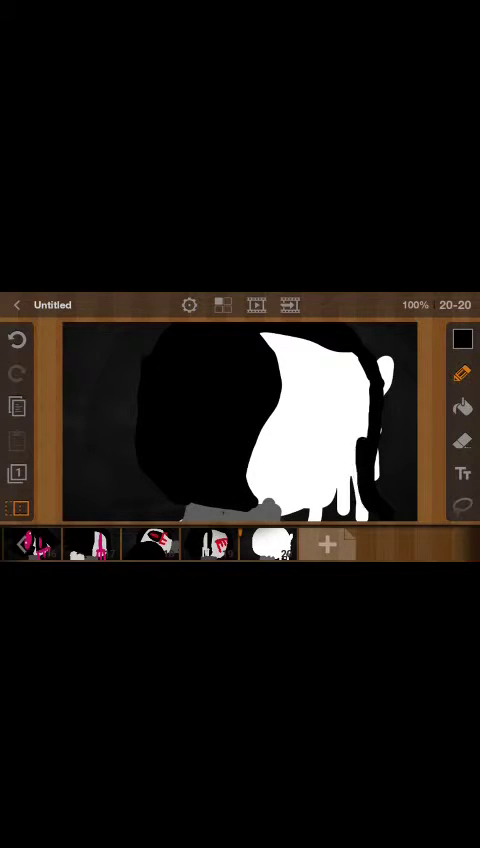
{"action": "left_click_drag", "start_coordinate": [340, 355], "coordinate": [375, 495]}
{"action": "left_click_drag", "start_coordinate": [265, 340], "coordinate": [330, 345]}
{"action": "left_click_drag", "start_coordinate": [375, 365], "coordinate": [378, 495]}
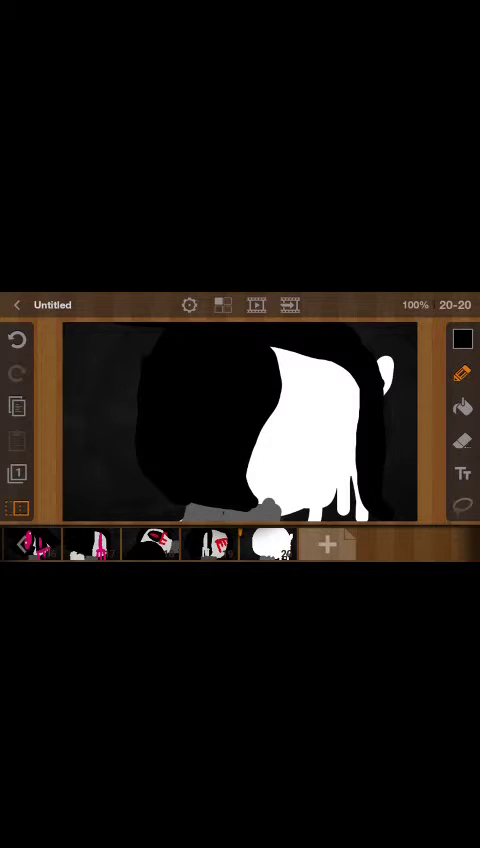
Step: Darken the light patches in the left background with black strokes
{"action": "mouse_move", "coordinate": [100, 340]}
{"action": "left_mouse_down"}
{"action": "mouse_move", "coordinate": [70, 420]}
{"action": "mouse_move", "coordinate": [90, 495]}
{"action": "left_mouse_up"}
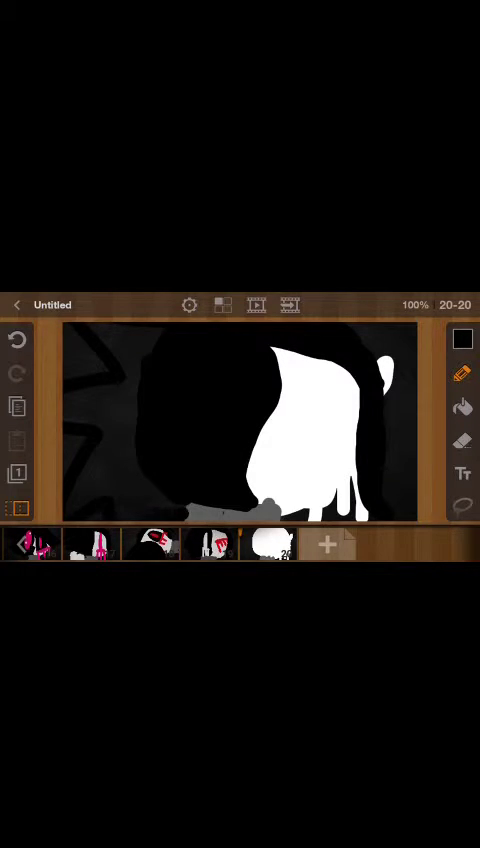
{"action": "left_click_drag", "start_coordinate": [105, 340], "coordinate": [85, 315]}
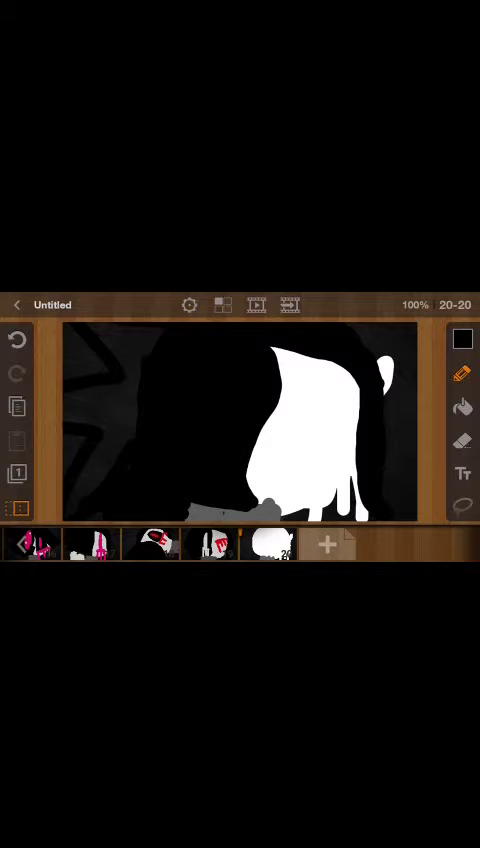
{"action": "left_click_drag", "start_coordinate": [95, 425], "coordinate": [120, 450]}
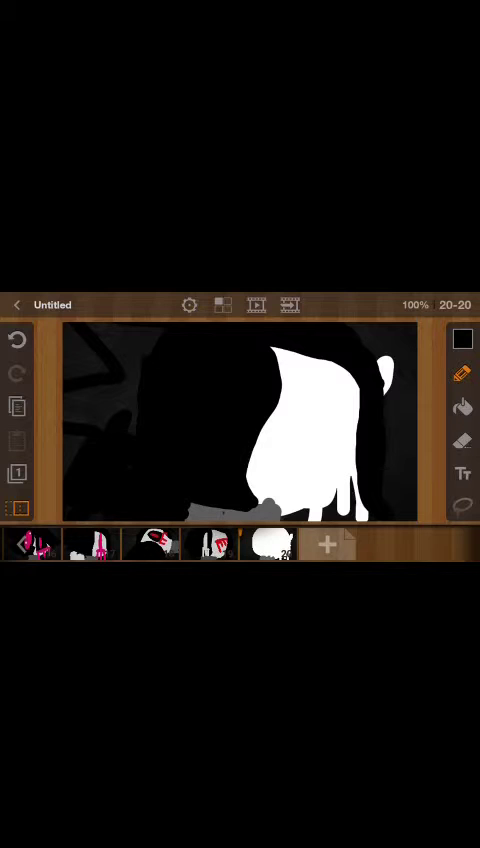
{"action": "left_click_drag", "start_coordinate": [105, 395], "coordinate": [110, 425]}
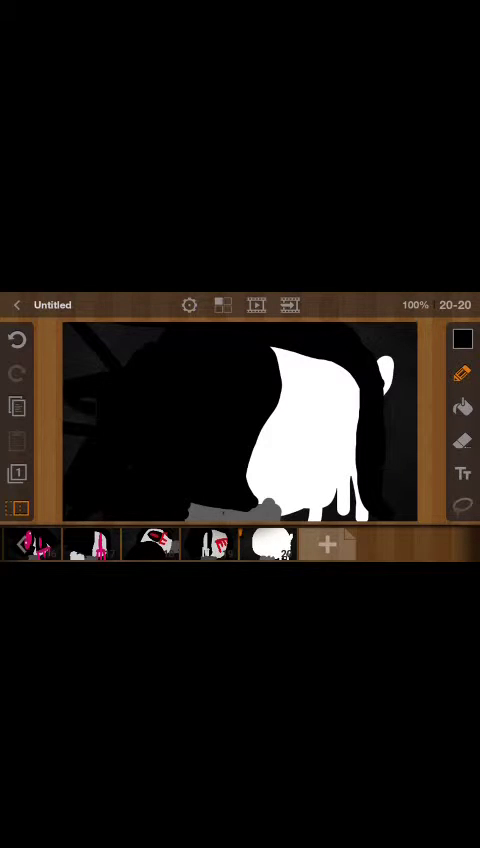
{"action": "mouse_move", "coordinate": [80, 335]}
{"action": "left_mouse_down"}
{"action": "mouse_move", "coordinate": [105, 355]}
{"action": "mouse_move", "coordinate": [118, 348]}
{"action": "left_mouse_up"}
{"action": "left_click", "coordinate": [462, 339]}
{"action": "left_click", "coordinate": [426, 308]}
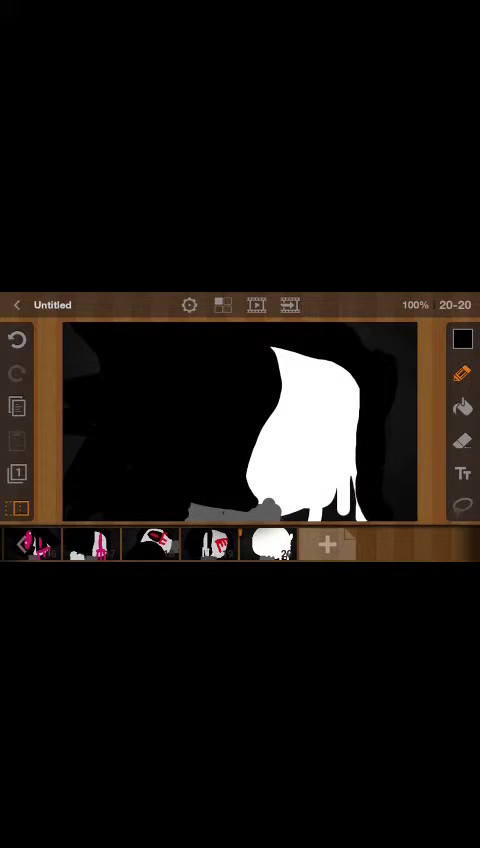
{"action": "left_click", "coordinate": [462, 339]}
Step: In white, draw a vertical bar with a crossbar and hanging legs
{"action": "left_click", "coordinate": [305, 378]}
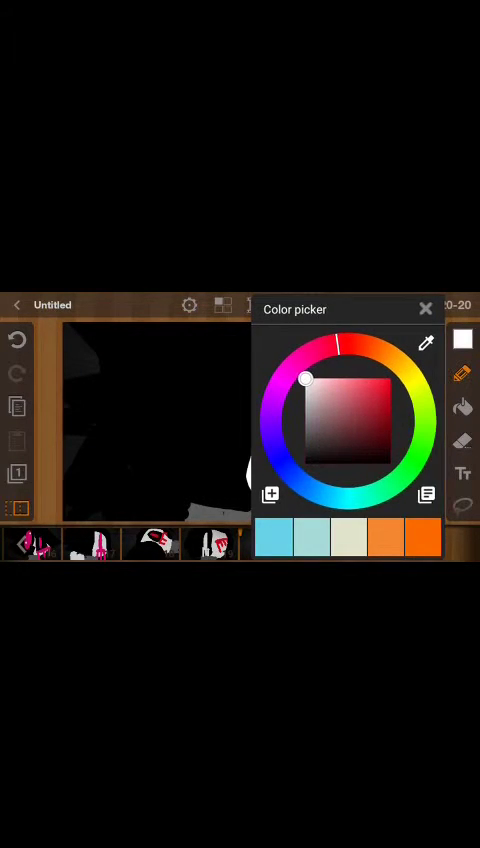
{"action": "left_click", "coordinate": [425, 308]}
{"action": "left_click_drag", "start_coordinate": [218, 358], "coordinate": [212, 450]}
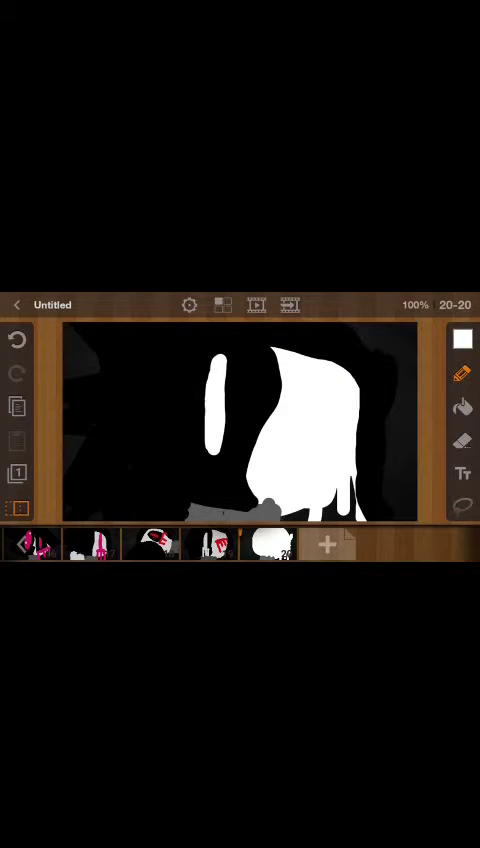
{"action": "left_click_drag", "start_coordinate": [190, 456], "coordinate": [235, 466]}
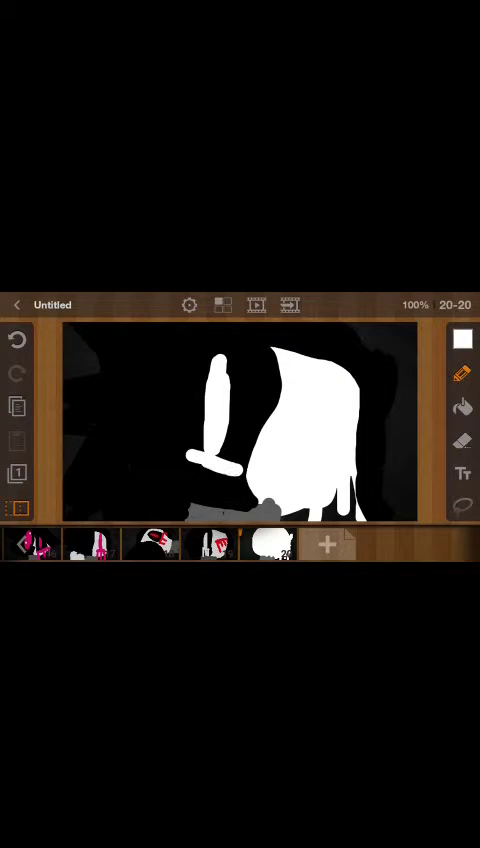
{"action": "mouse_move", "coordinate": [192, 462]}
{"action": "left_mouse_down"}
{"action": "mouse_move", "coordinate": [190, 498]}
{"action": "mouse_move", "coordinate": [210, 496]}
{"action": "left_mouse_up"}
{"action": "left_click_drag", "start_coordinate": [235, 466], "coordinate": [235, 496]}
Step: Switch to red and paint a filled red shape with drips below it
{"action": "left_click", "coordinate": [462, 340]}
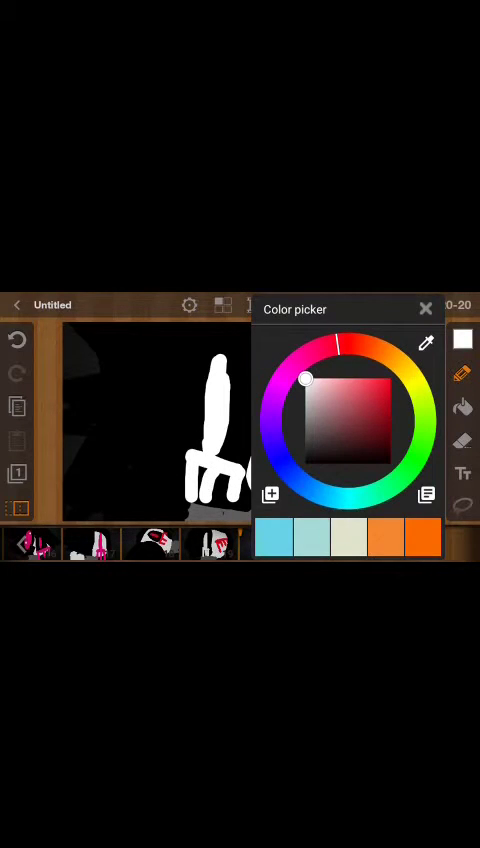
{"action": "left_click", "coordinate": [388, 380]}
{"action": "left_click", "coordinate": [425, 309]}
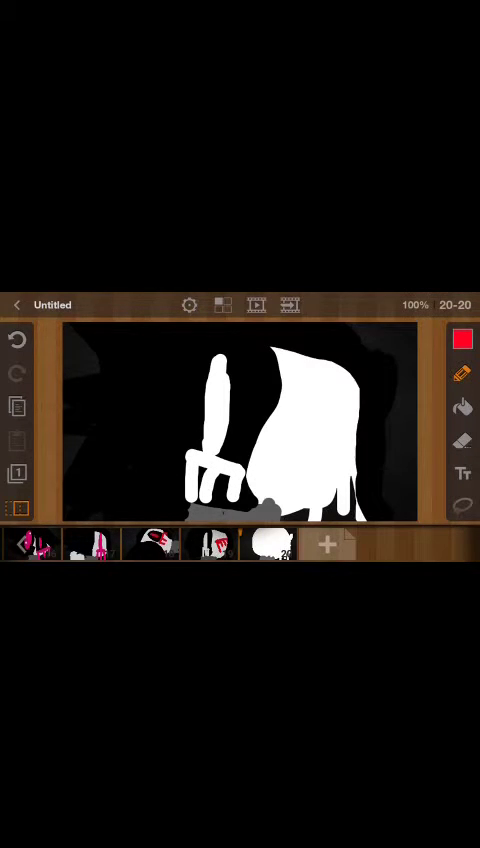
{"action": "mouse_move", "coordinate": [318, 380]}
{"action": "left_mouse_down"}
{"action": "mouse_move", "coordinate": [289, 455]}
{"action": "mouse_move", "coordinate": [335, 470]}
{"action": "mouse_move", "coordinate": [326, 372]}
{"action": "mouse_move", "coordinate": [360, 395]}
{"action": "mouse_move", "coordinate": [358, 455]}
{"action": "mouse_move", "coordinate": [335, 472]}
{"action": "left_mouse_up"}
{"action": "left_click_drag", "start_coordinate": [325, 390], "coordinate": [320, 455]}
{"action": "left_click_drag", "start_coordinate": [315, 400], "coordinate": [335, 450]}
{"action": "mouse_move", "coordinate": [330, 395]}
{"action": "left_mouse_down"}
{"action": "mouse_move", "coordinate": [325, 455]}
{"action": "mouse_move", "coordinate": [342, 455]}
{"action": "left_mouse_up"}
{"action": "mouse_move", "coordinate": [300, 440]}
{"action": "left_mouse_down"}
{"action": "mouse_move", "coordinate": [350, 465]}
{"action": "mouse_move", "coordinate": [345, 470]}
{"action": "left_mouse_up"}
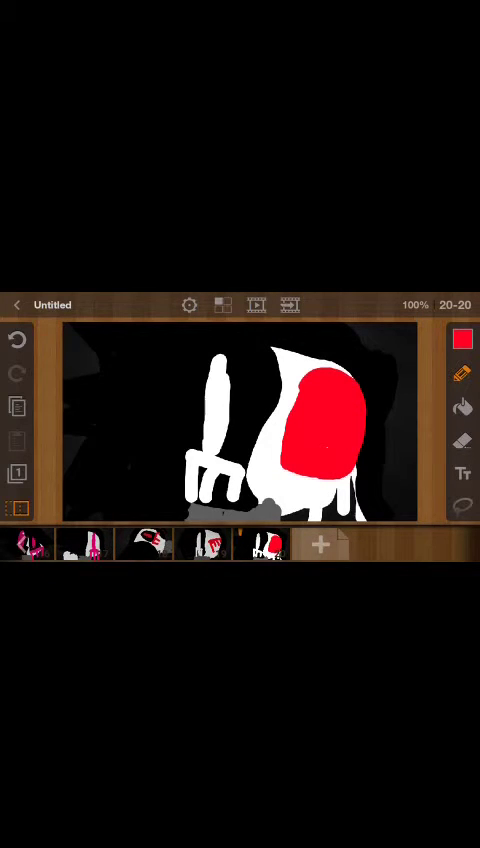
{"action": "left_click_drag", "start_coordinate": [285, 460], "coordinate": [280, 485]}
{"action": "left_click_drag", "start_coordinate": [320, 470], "coordinate": [320, 515]}
{"action": "left_click_drag", "start_coordinate": [276, 480], "coordinate": [284, 500]}
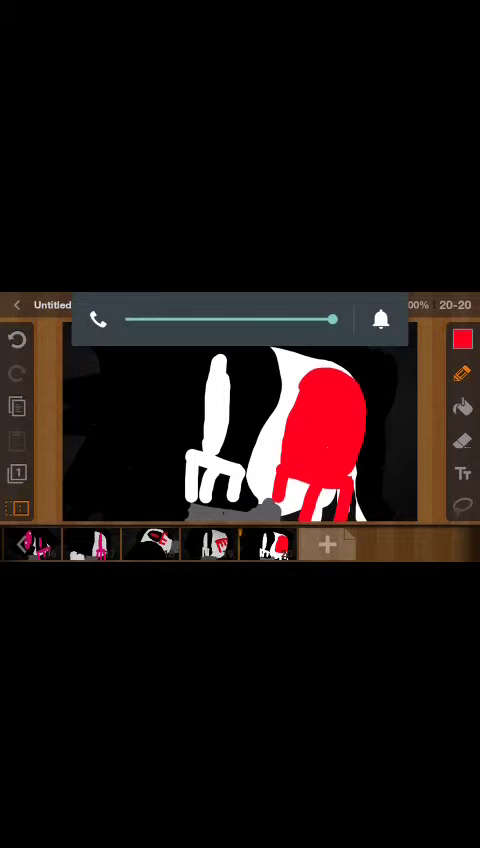
{"action": "scroll", "coordinate": [150, 545], "scroll_direction": "left", "scroll_amount": 10}
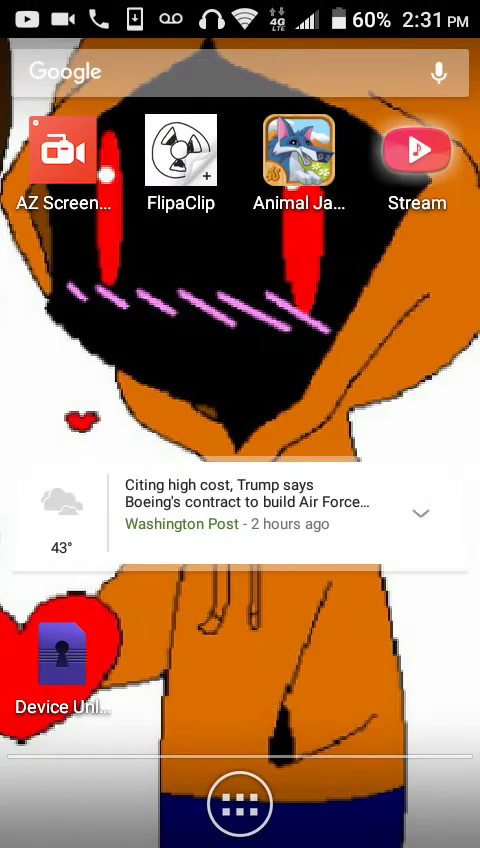
Step: Launch Stream and search music for 'prototype' using the keyboard suggestion
{"action": "left_click", "coordinate": [417, 160]}
{"action": "left_click", "coordinate": [383, 80]}
{"action": "scroll", "coordinate": [240, 300], "scroll_direction": "down", "scroll_amount": 5}
{"action": "scroll", "coordinate": [240, 250], "scroll_direction": "down", "scroll_amount": 5}
{"action": "scroll", "coordinate": [240, 300], "scroll_direction": "down", "scroll_amount": 3}
{"action": "scroll", "coordinate": [240, 250], "scroll_direction": "up", "scroll_amount": 5}
{"action": "scroll", "coordinate": [240, 300], "scroll_direction": "up", "scroll_amount": 3}
{"action": "scroll", "coordinate": [240, 300], "scroll_direction": "up", "scroll_amount": 5}
{"action": "scroll", "coordinate": [240, 300], "scroll_direction": "down", "scroll_amount": 5}
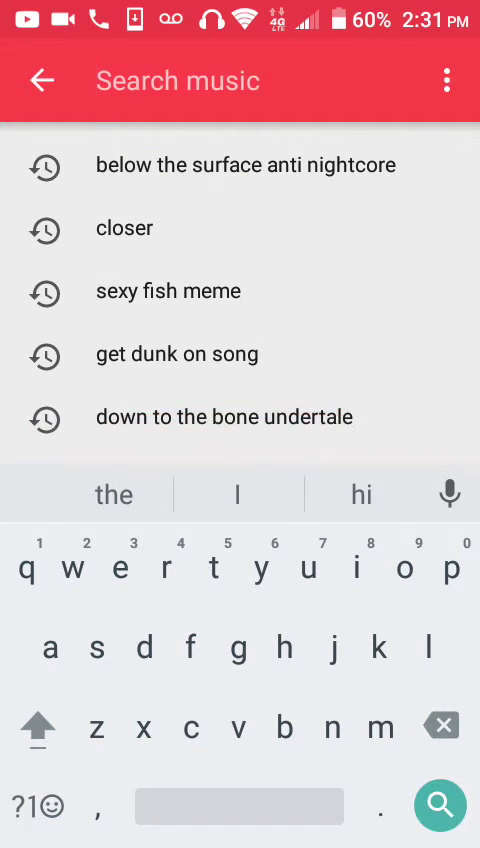
{"action": "type", "text": "pri"}
{"action": "left_click", "coordinate": [112, 494]}
{"action": "key", "text": "BackSpace"}
{"action": "type", "text": "lll"}
{"action": "key", "text": "BackSpace"}
{"action": "key", "text": "BackSpace"}
{"action": "key", "text": "BackSpace"}
{"action": "key", "text": "BackSpace"}
{"action": "key", "text": "BackSpace"}
{"action": "key", "text": "BackSpace"}
{"action": "key", "text": "BackSpace"}
{"action": "left_click", "coordinate": [141, 162]}
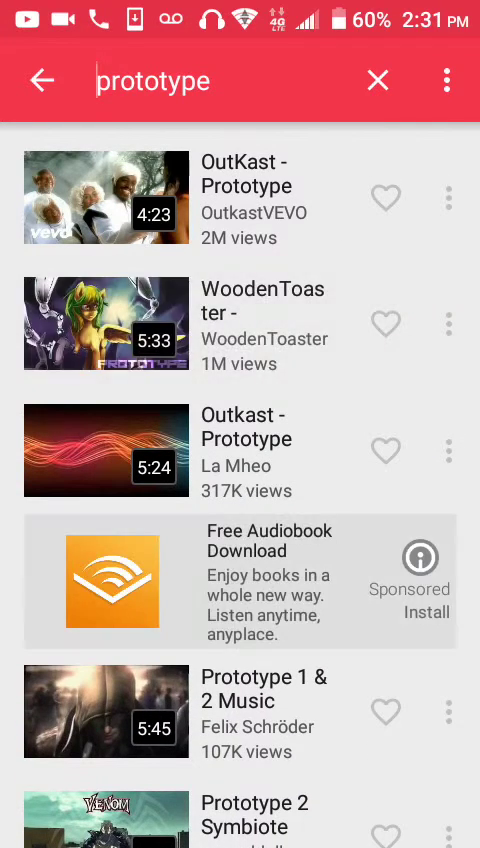
Step: Play a 'Prototype' search result in Stream's floating popup player
{"action": "left_click", "coordinate": [106, 197]}
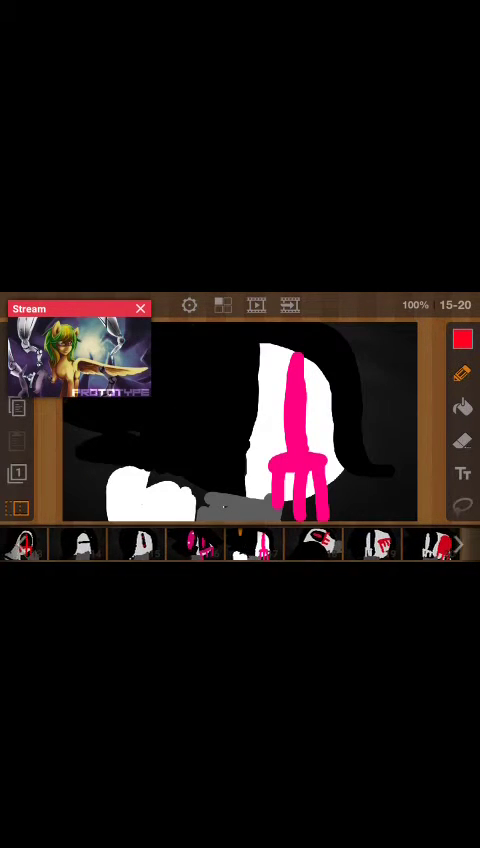
Step: Keep red selected and sketch vertical, angled and horizontal strokes on and below the face on frame 18
{"action": "left_click", "coordinate": [462, 339]}
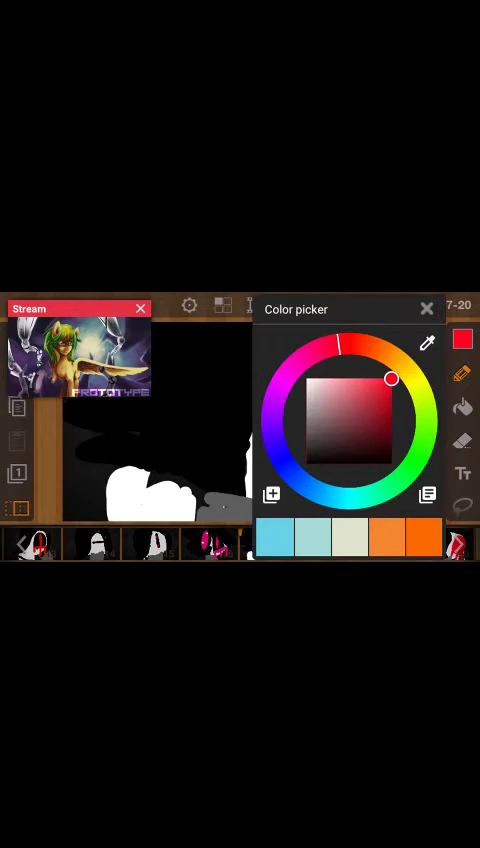
{"action": "left_click", "coordinate": [427, 309]}
{"action": "left_click_drag", "start_coordinate": [208, 365], "coordinate": [202, 440]}
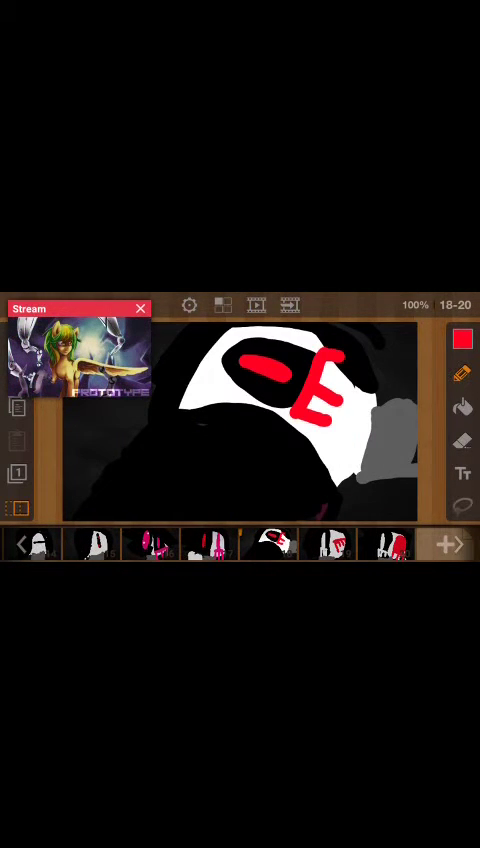
{"action": "left_click_drag", "start_coordinate": [268, 440], "coordinate": [255, 495]}
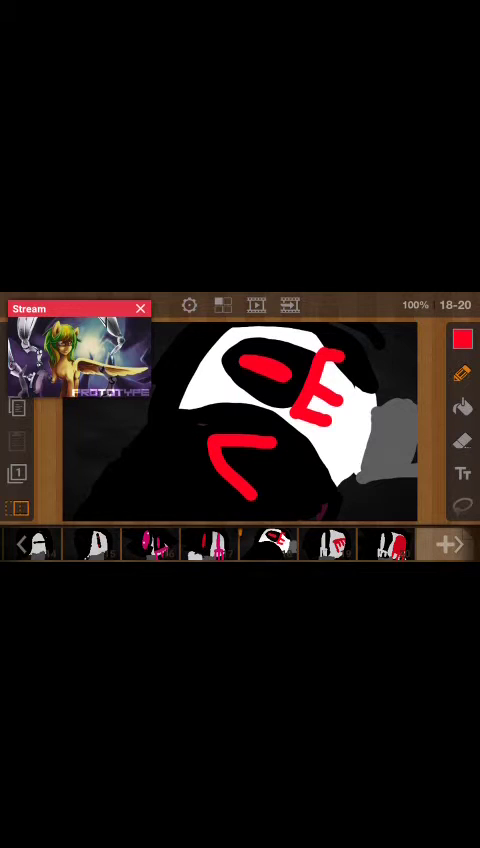
{"action": "left_click_drag", "start_coordinate": [215, 440], "coordinate": [290, 480]}
{"action": "left_click_drag", "start_coordinate": [220, 455], "coordinate": [305, 458]}
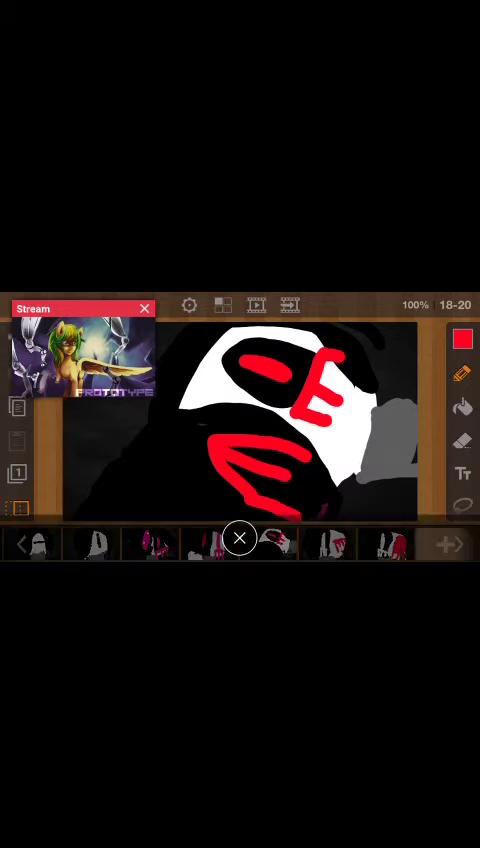
Step: Move the floating player aside, undo the angled strokes, and redraw a red E below the eye
{"action": "left_click_drag", "start_coordinate": [70, 308], "coordinate": [120, 311]}
{"action": "left_click", "coordinate": [16, 339]}
{"action": "mouse_move", "coordinate": [242, 420]}
{"action": "left_mouse_down"}
{"action": "mouse_move", "coordinate": [228, 480]}
{"action": "mouse_move", "coordinate": [295, 450]}
{"action": "left_mouse_up"}
{"action": "left_click_drag", "start_coordinate": [232, 455], "coordinate": [290, 472]}
{"action": "left_click_drag", "start_coordinate": [222, 488], "coordinate": [285, 500]}
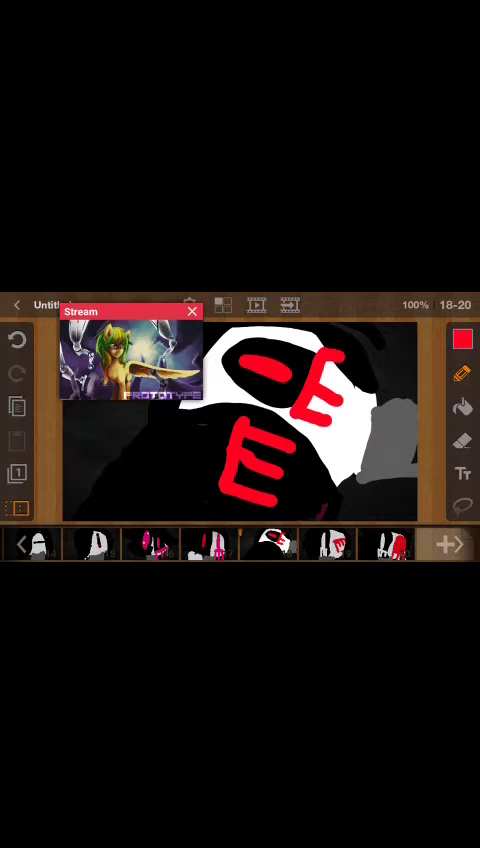
Step: Flip through filmstrip thumbnails back to frame 08 and enlarge the Stream video
{"action": "left_click", "coordinate": [210, 545]}
{"action": "left_click", "coordinate": [275, 545]}
{"action": "left_click", "coordinate": [330, 545]}
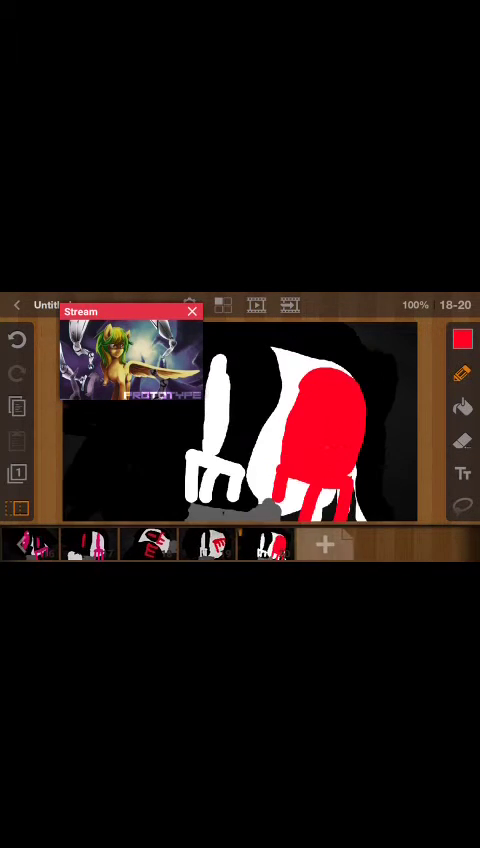
{"action": "scroll", "coordinate": [180, 545], "scroll_direction": "right", "scroll_amount": 3}
{"action": "scroll", "coordinate": [180, 545], "scroll_direction": "left", "scroll_amount": 3}
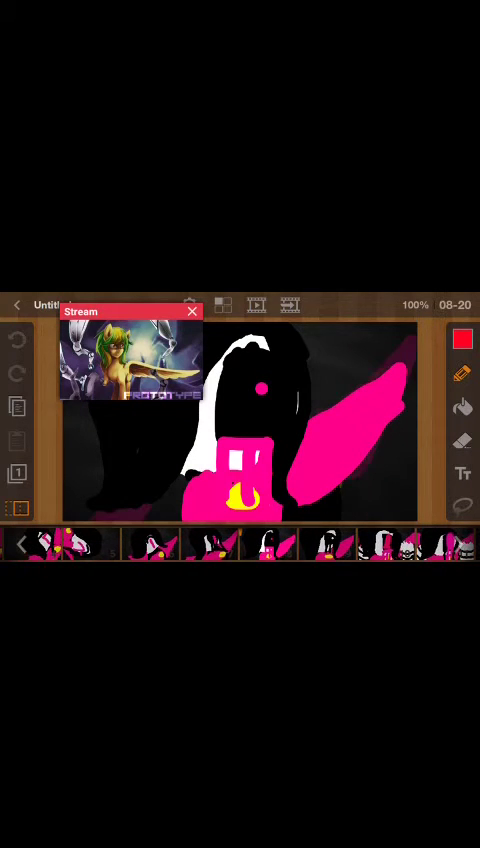
{"action": "left_click", "coordinate": [130, 360]}
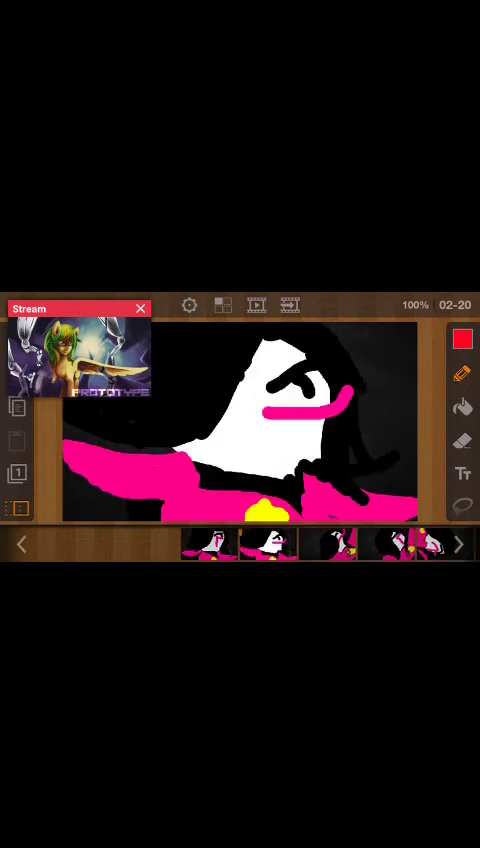
Step: Reopen the colour picker and close it with red still the drawing colour
{"action": "left_click", "coordinate": [462, 339]}
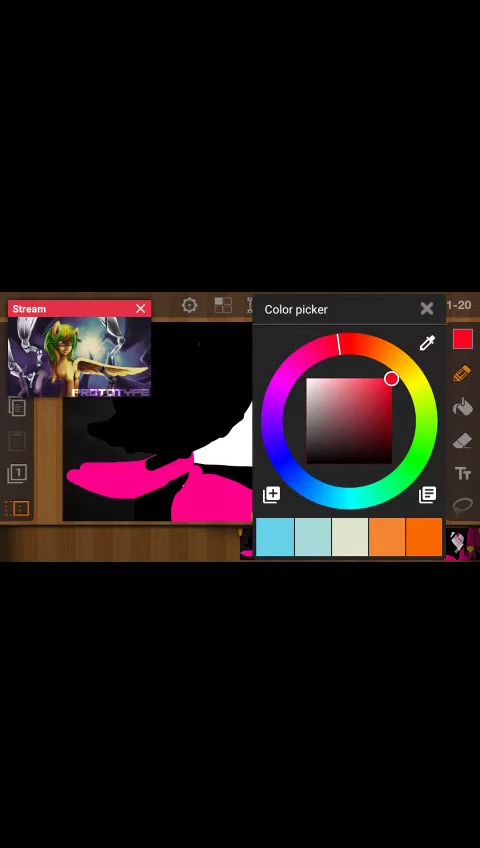
{"action": "left_click", "coordinate": [427, 309]}
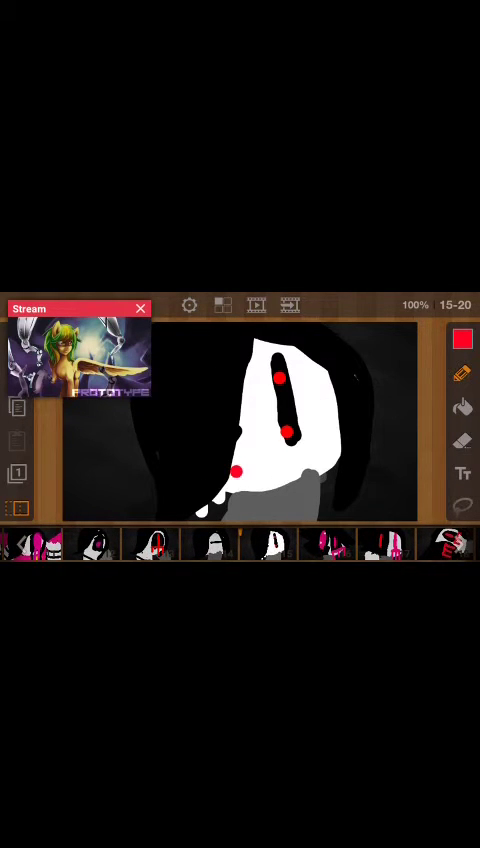
Step: Draw a red curved mouth stroke extending from the red dot on the face
{"action": "left_click_drag", "start_coordinate": [236, 472], "coordinate": [296, 455]}
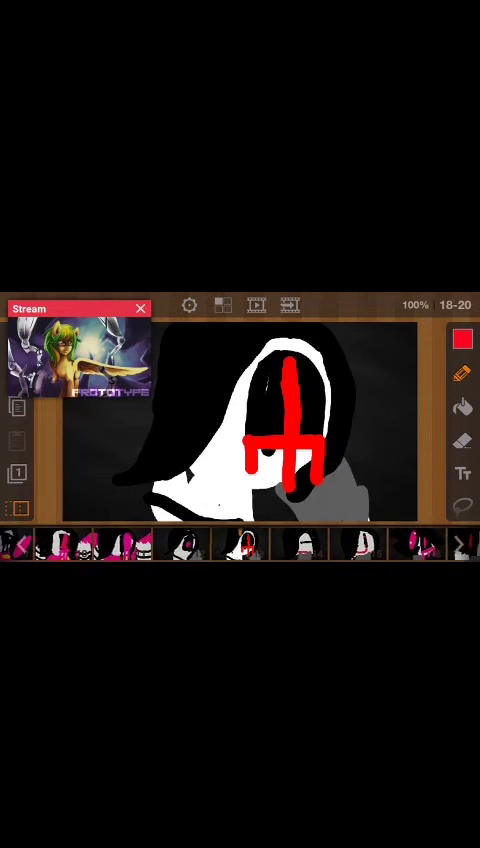
Step: Return to frame 01, then close the Stream video and pull down the notification shade
{"action": "left_click", "coordinate": [20, 545]}
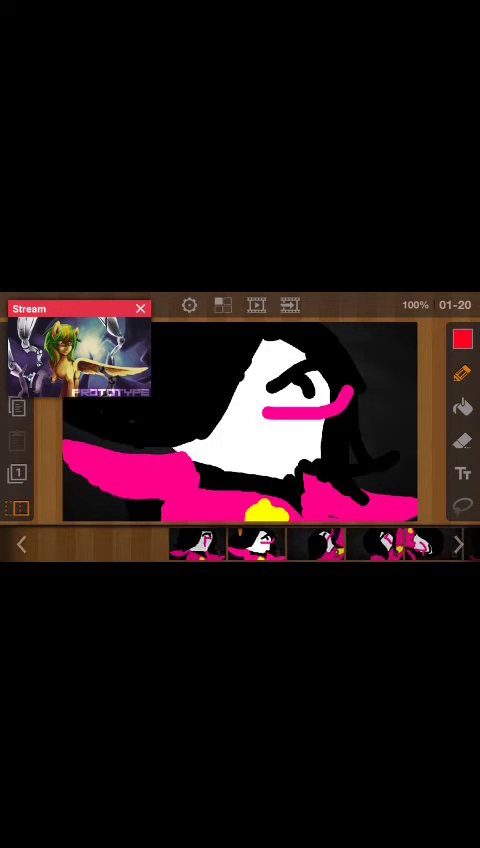
{"action": "scroll", "coordinate": [320, 545], "scroll_direction": "left", "scroll_amount": 2}
{"action": "scroll", "coordinate": [320, 545], "scroll_direction": "right", "scroll_amount": 1}
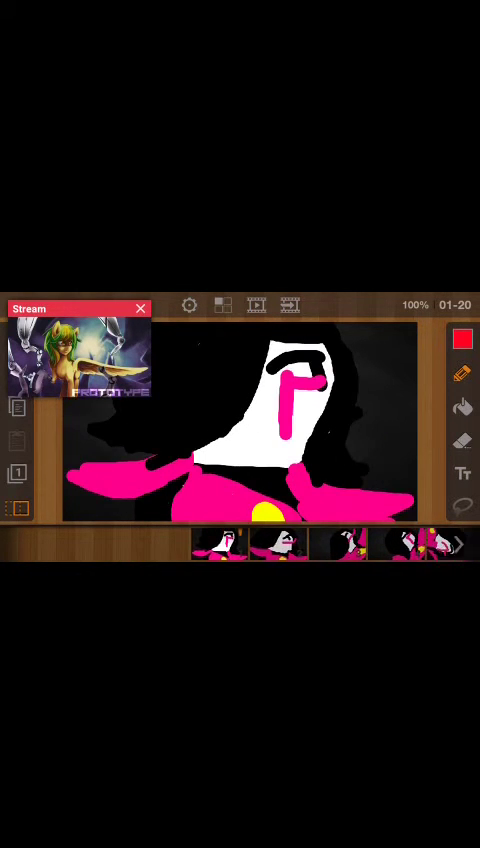
{"action": "scroll", "coordinate": [320, 545], "scroll_direction": "right", "scroll_amount": 1}
{"action": "scroll", "coordinate": [320, 545], "scroll_direction": "left", "scroll_amount": 1}
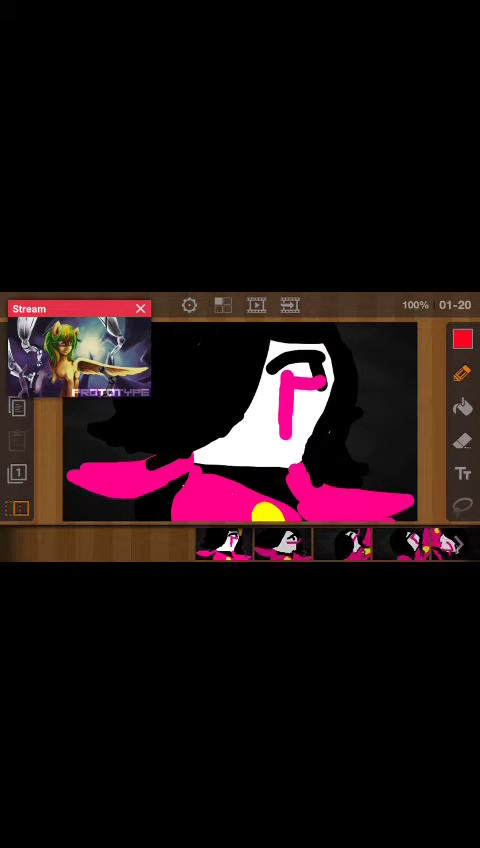
{"action": "scroll", "coordinate": [320, 545], "scroll_direction": "right", "scroll_amount": 1}
{"action": "scroll", "coordinate": [320, 545], "scroll_direction": "left", "scroll_amount": 1}
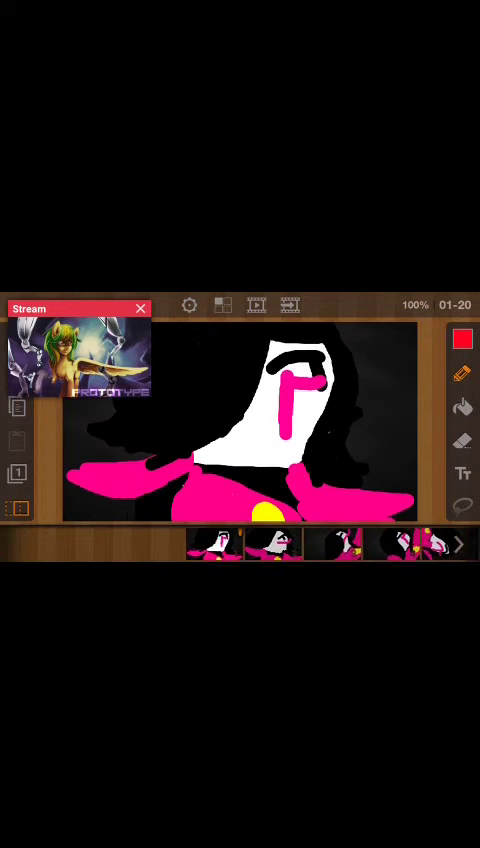
{"action": "scroll", "coordinate": [320, 545], "scroll_direction": "right", "scroll_amount": 1}
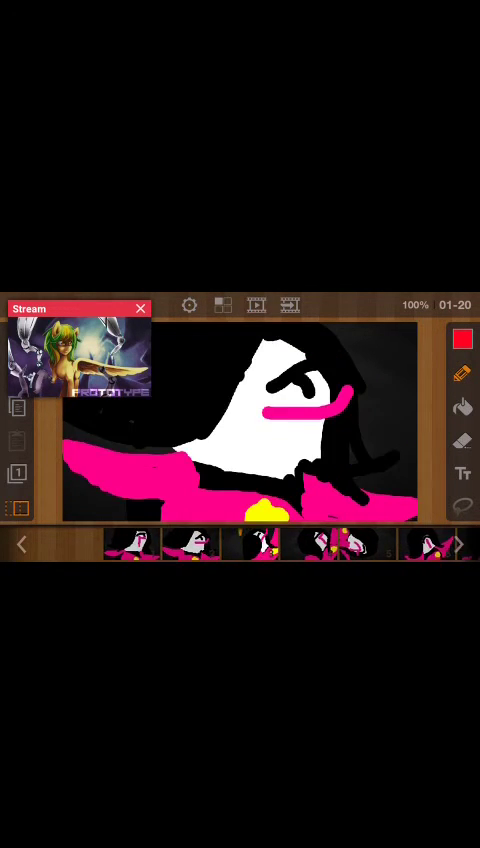
{"action": "scroll", "coordinate": [320, 545], "scroll_direction": "left", "scroll_amount": 1}
{"action": "scroll", "coordinate": [320, 545], "scroll_direction": "right", "scroll_amount": 1}
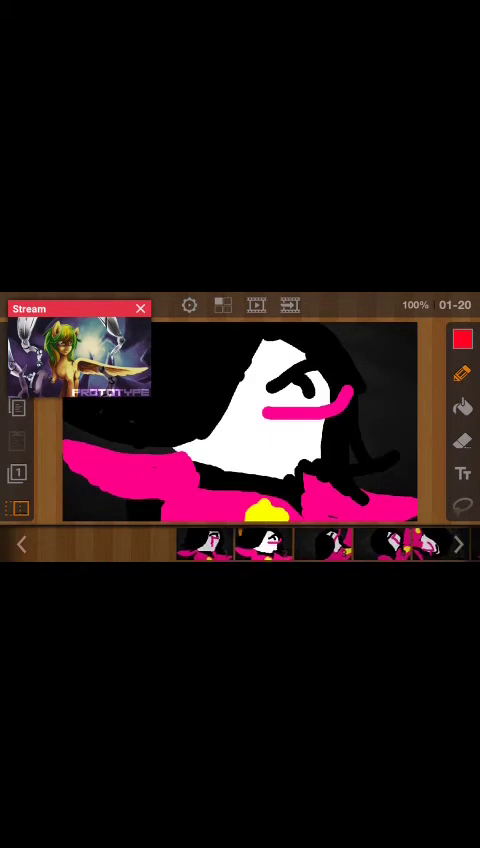
{"action": "scroll", "coordinate": [320, 545], "scroll_direction": "right", "scroll_amount": 1}
{"action": "scroll", "coordinate": [320, 545], "scroll_direction": "right", "scroll_amount": 1}
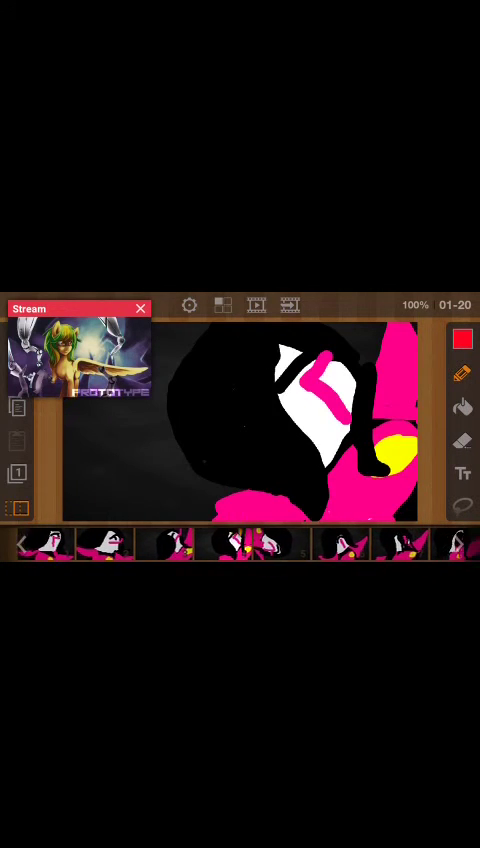
{"action": "scroll", "coordinate": [320, 545], "scroll_direction": "right", "scroll_amount": 1}
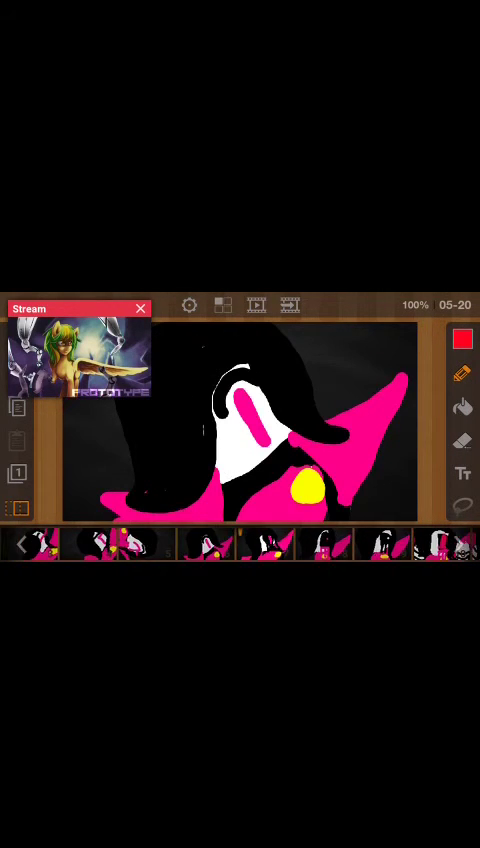
{"action": "scroll", "coordinate": [320, 545], "scroll_direction": "right", "scroll_amount": 1}
{"action": "scroll", "coordinate": [320, 545], "scroll_direction": "right", "scroll_amount": 1}
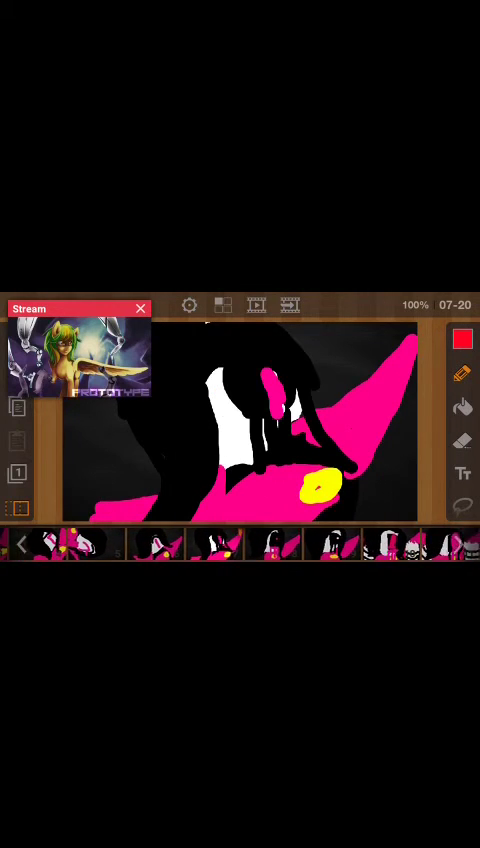
{"action": "scroll", "coordinate": [320, 545], "scroll_direction": "right", "scroll_amount": 1}
{"action": "scroll", "coordinate": [320, 545], "scroll_direction": "right", "scroll_amount": 1}
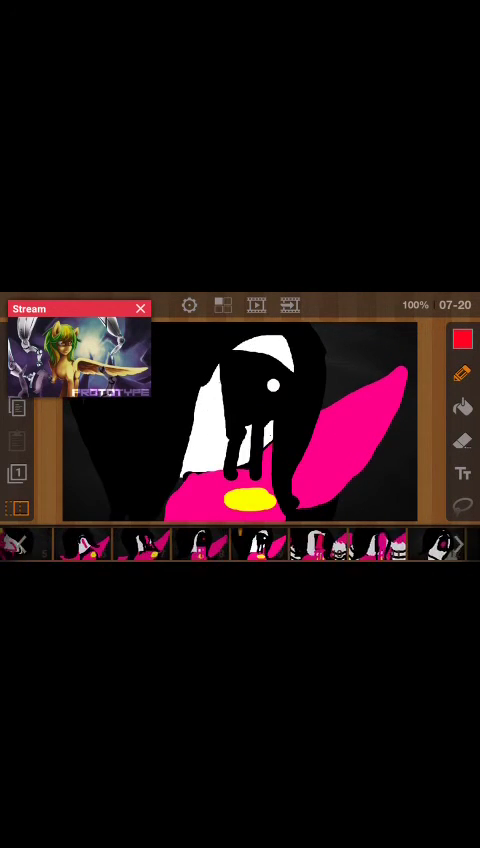
{"action": "scroll", "coordinate": [320, 545], "scroll_direction": "right", "scroll_amount": 1}
{"action": "scroll", "coordinate": [320, 545], "scroll_direction": "right", "scroll_amount": 1}
{"action": "scroll", "coordinate": [320, 545], "scroll_direction": "right", "scroll_amount": 1}
{"action": "scroll", "coordinate": [320, 545], "scroll_direction": "right", "scroll_amount": 1}
{"action": "scroll", "coordinate": [320, 545], "scroll_direction": "right", "scroll_amount": 1}
{"action": "scroll", "coordinate": [320, 545], "scroll_direction": "right", "scroll_amount": 1}
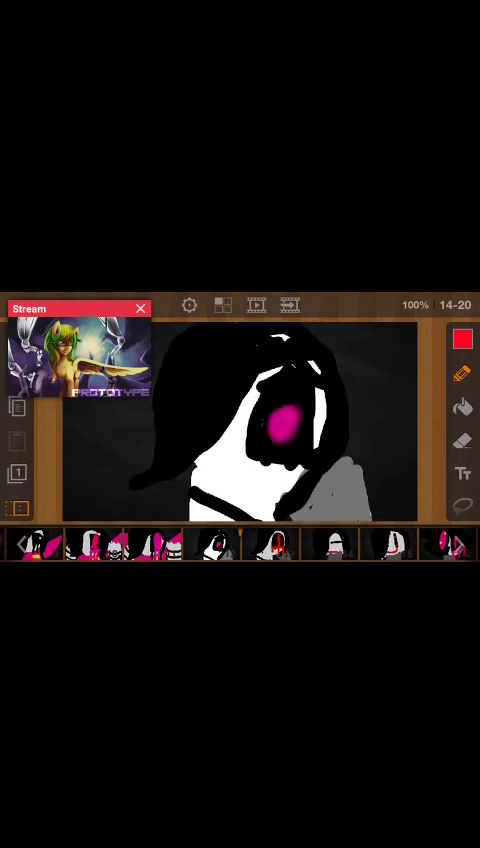
{"action": "scroll", "coordinate": [320, 545], "scroll_direction": "right", "scroll_amount": 1}
{"action": "scroll", "coordinate": [320, 545], "scroll_direction": "right", "scroll_amount": 1}
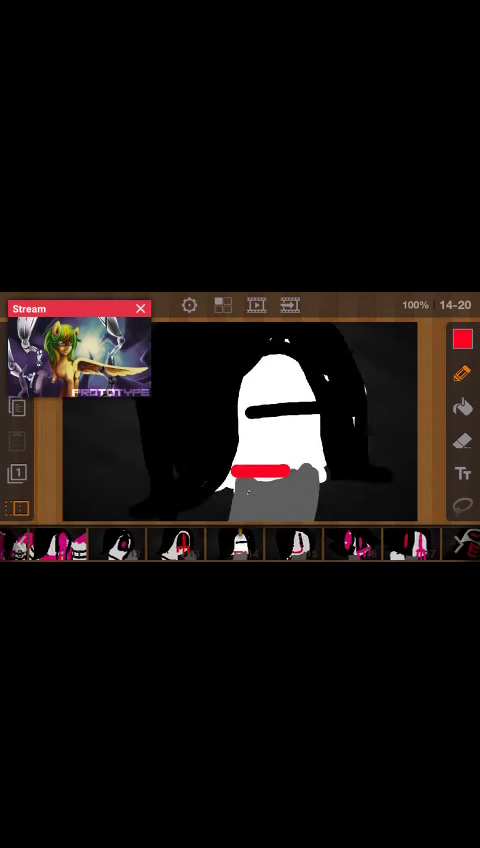
{"action": "scroll", "coordinate": [320, 545], "scroll_direction": "right", "scroll_amount": 1}
{"action": "scroll", "coordinate": [320, 545], "scroll_direction": "right", "scroll_amount": 1}
{"action": "scroll", "coordinate": [320, 545], "scroll_direction": "right", "scroll_amount": 1}
{"action": "scroll", "coordinate": [320, 545], "scroll_direction": "right", "scroll_amount": 1}
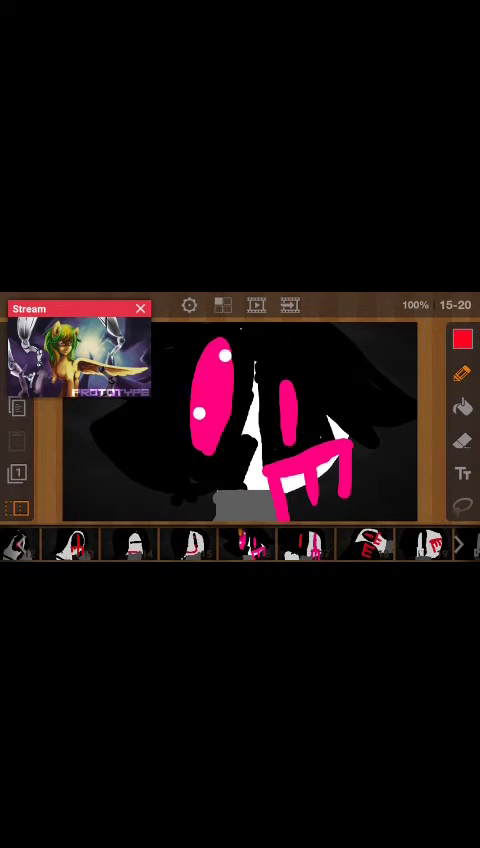
{"action": "scroll", "coordinate": [320, 545], "scroll_direction": "right", "scroll_amount": 1}
{"action": "scroll", "coordinate": [320, 545], "scroll_direction": "right", "scroll_amount": 1}
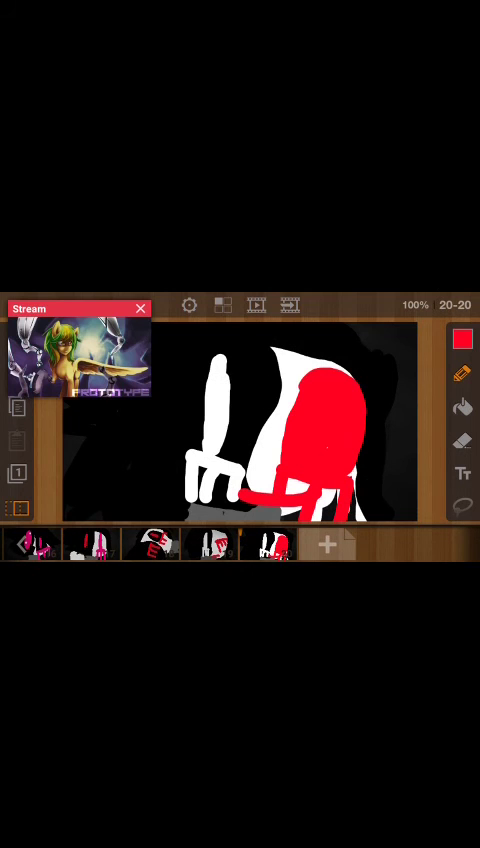
{"action": "left_click", "coordinate": [78, 355]}
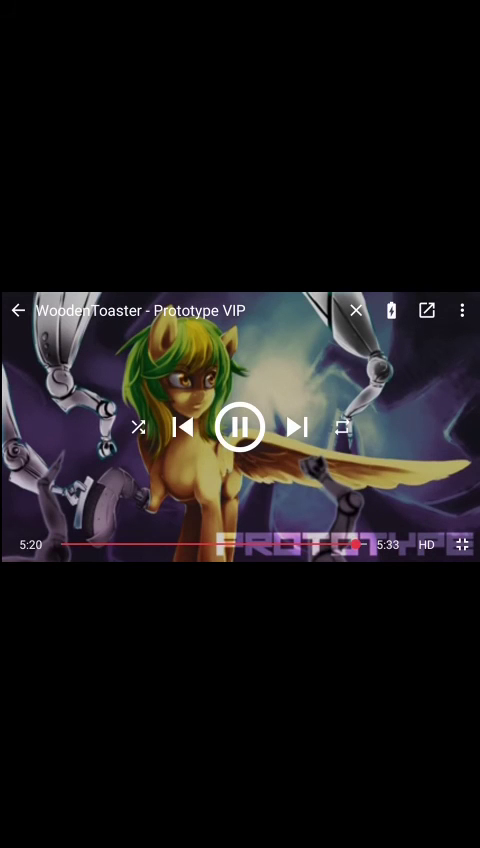
{"action": "left_click", "coordinate": [461, 544]}
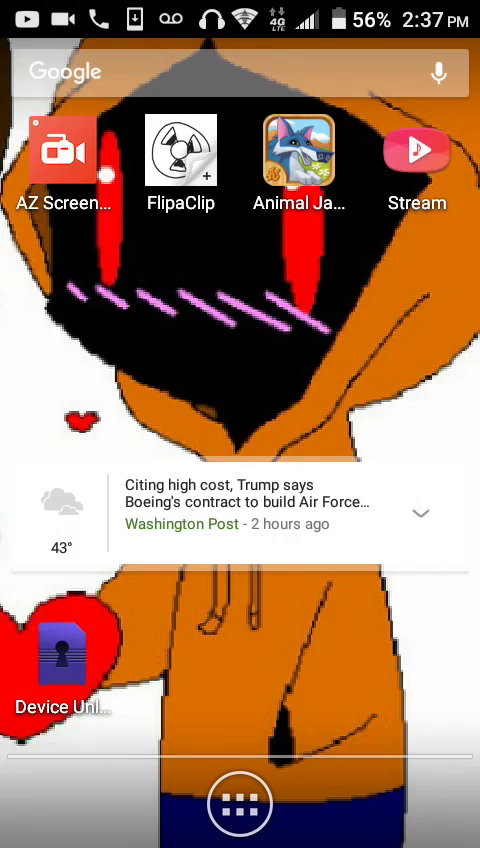
{"action": "left_click_drag", "start_coordinate": [240, 10], "coordinate": [240, 350]}
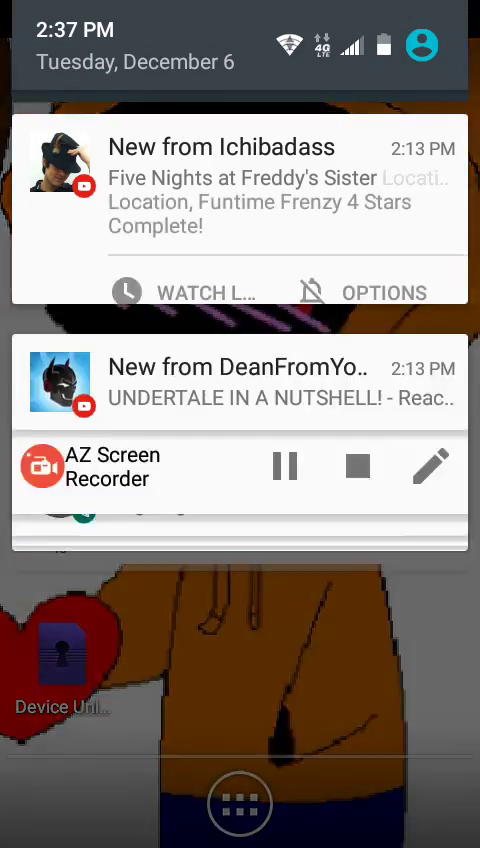